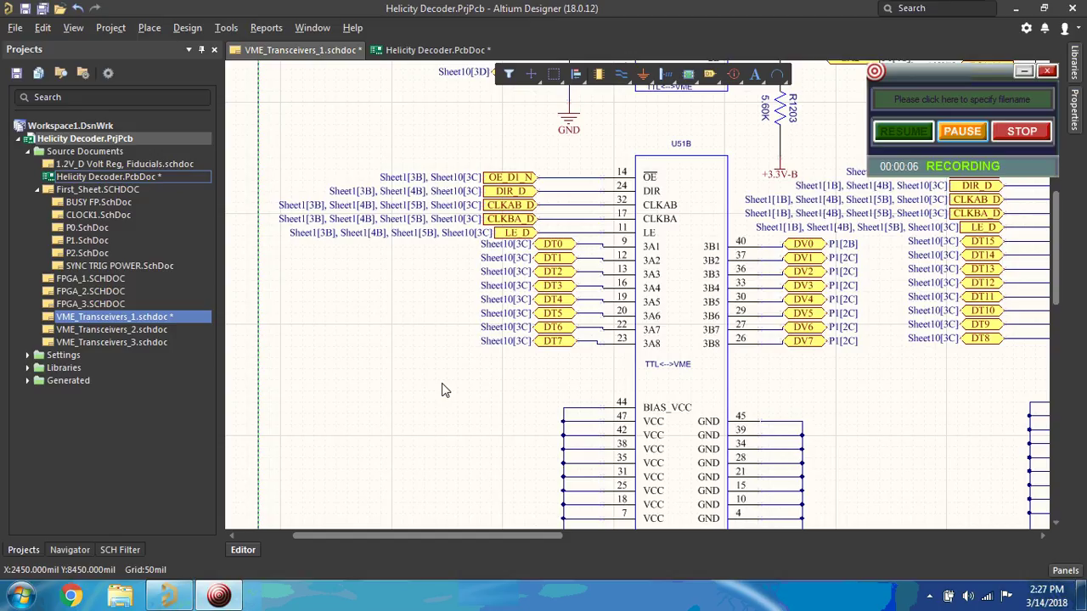
Save the edited VME_Transceivers_1.schdoc schematic sheet
left_click(15, 28)
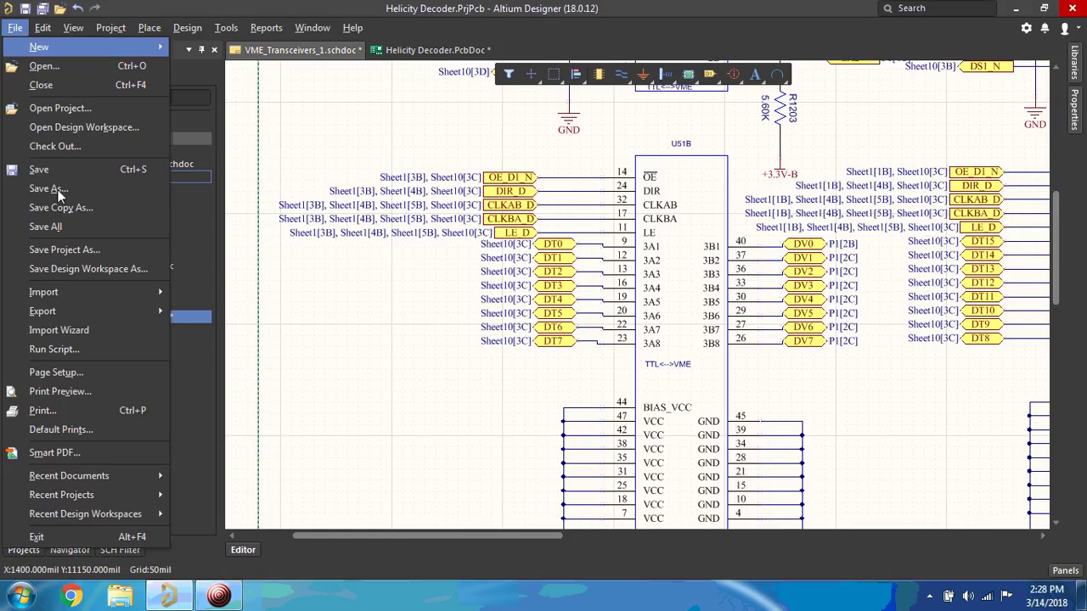
left_click(47, 169)
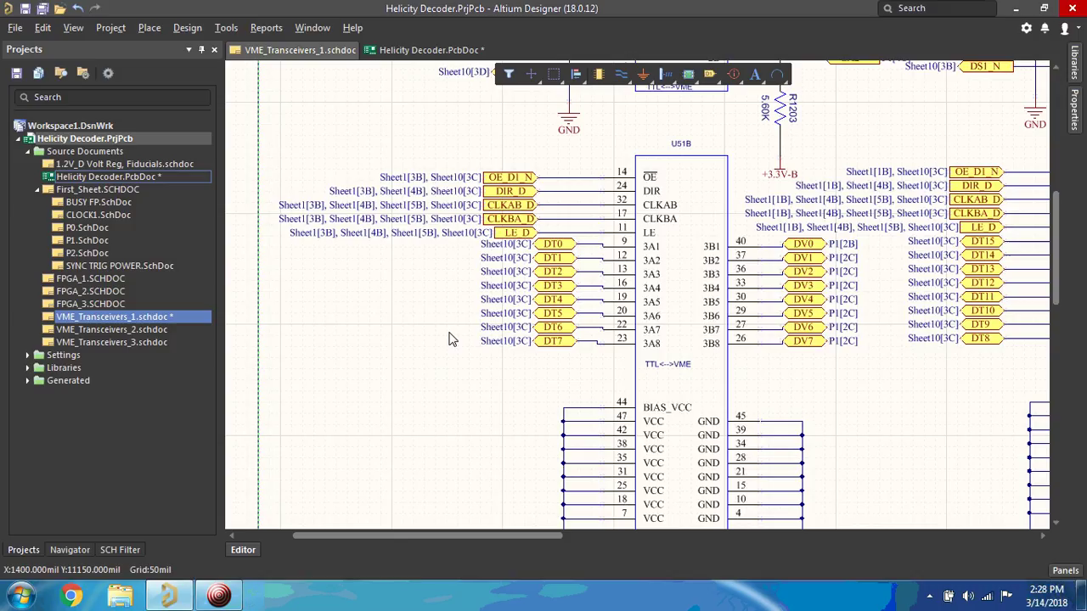
left_click(189, 28)
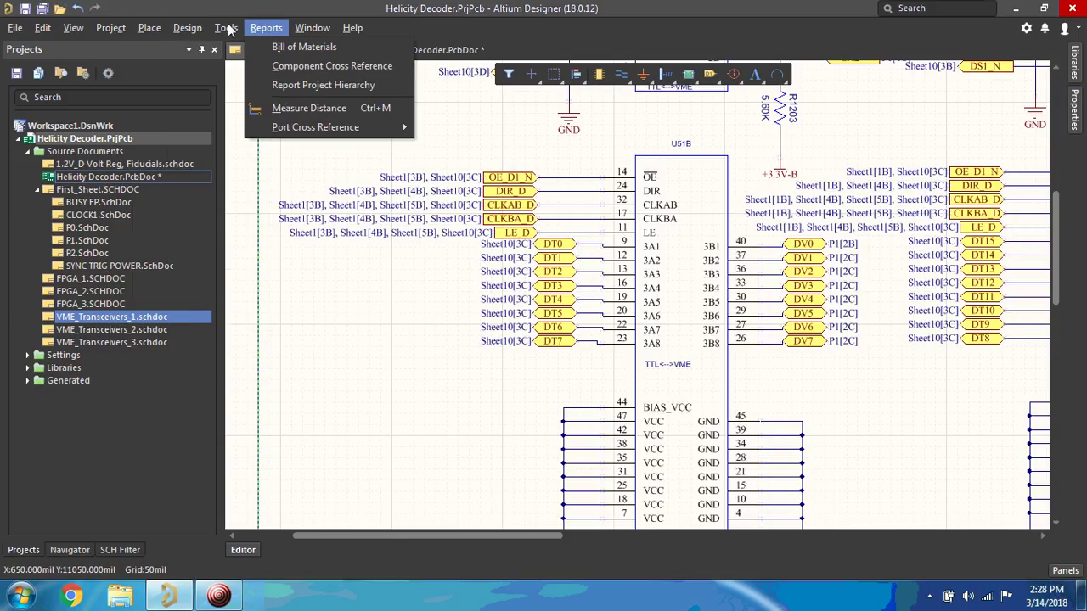
mouse_move(151, 32)
mouse_move(185, 32)
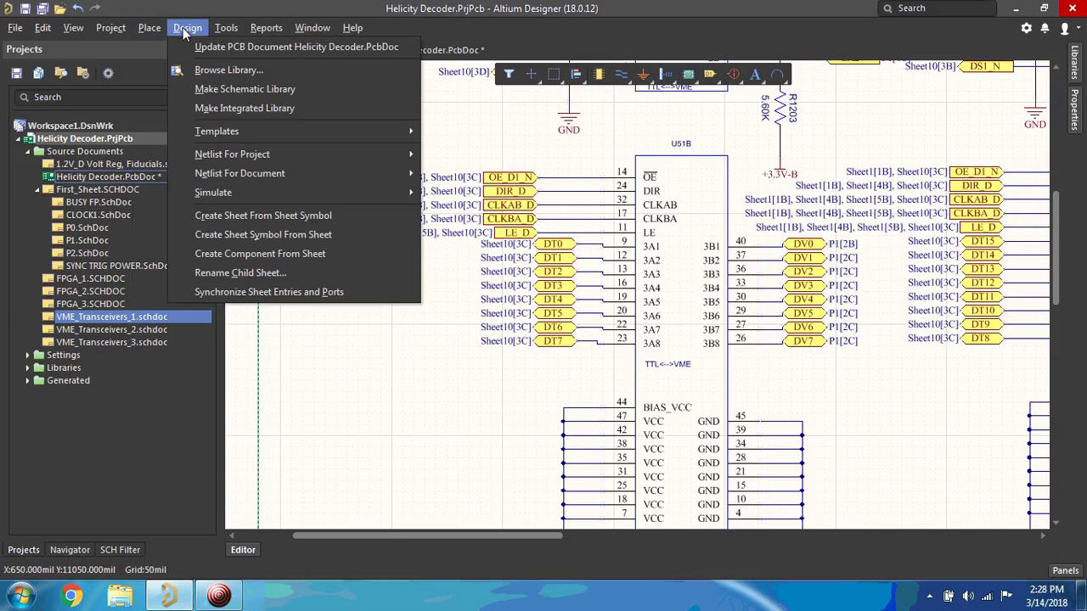
Update Helicity Decoder.PcbDoc from the schematic, auto-linking components by designator (139 links modified)
left_click(237, 47)
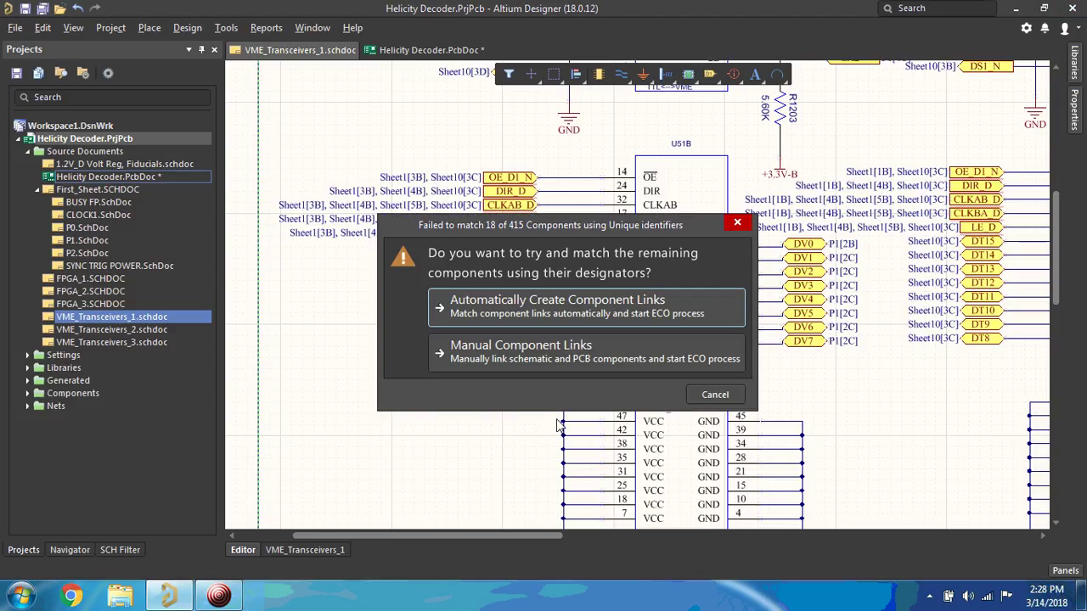
left_click(520, 312)
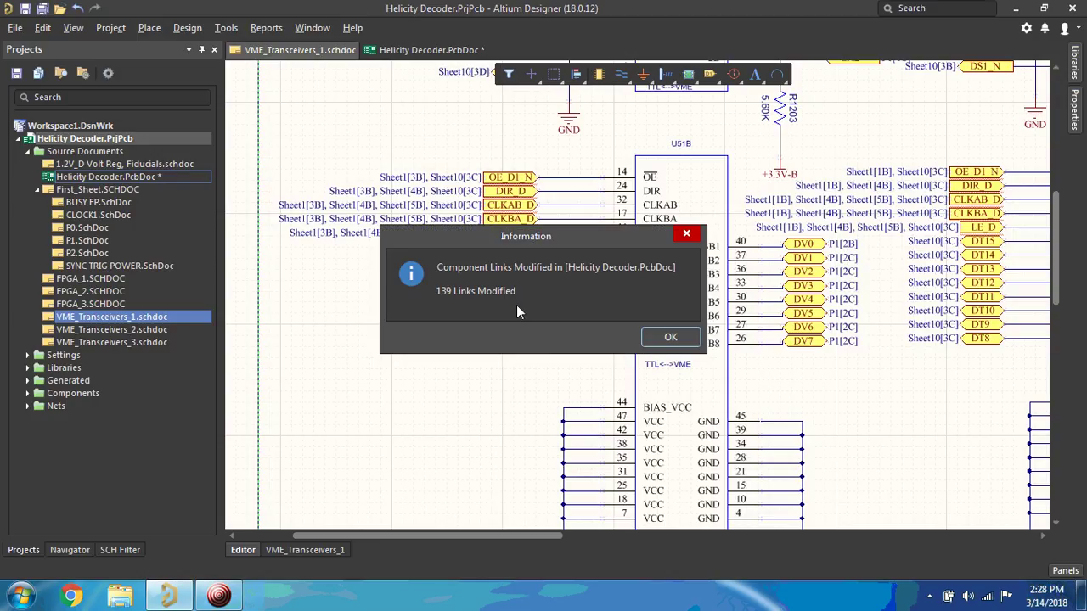
left_click(667, 339)
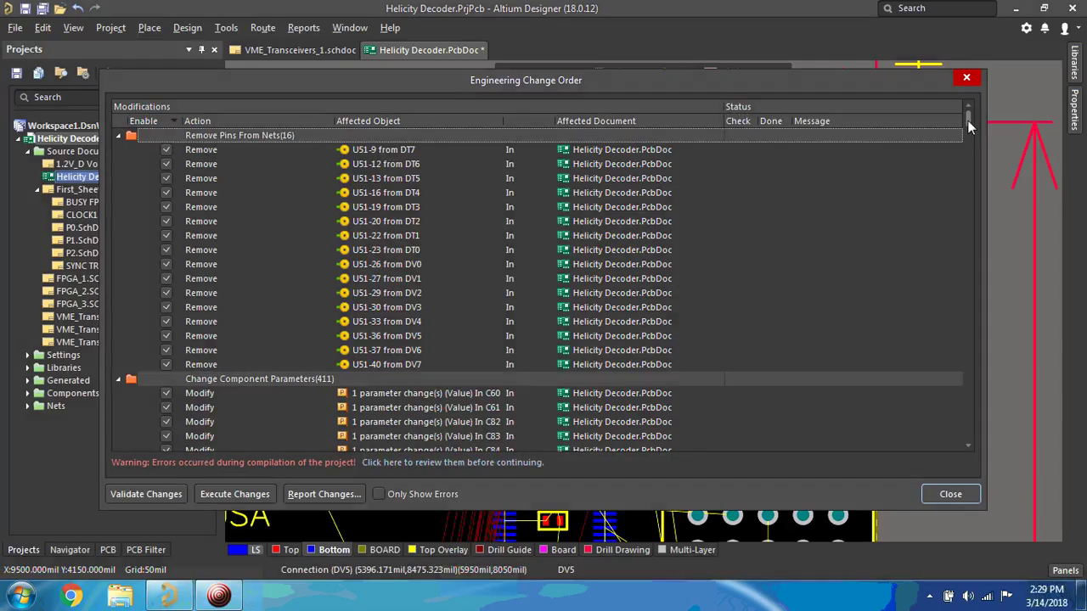
Review the change list, then validate and execute all changes, including the 17 pin-to-net additions
left_click_drag(968, 122, 999, 441)
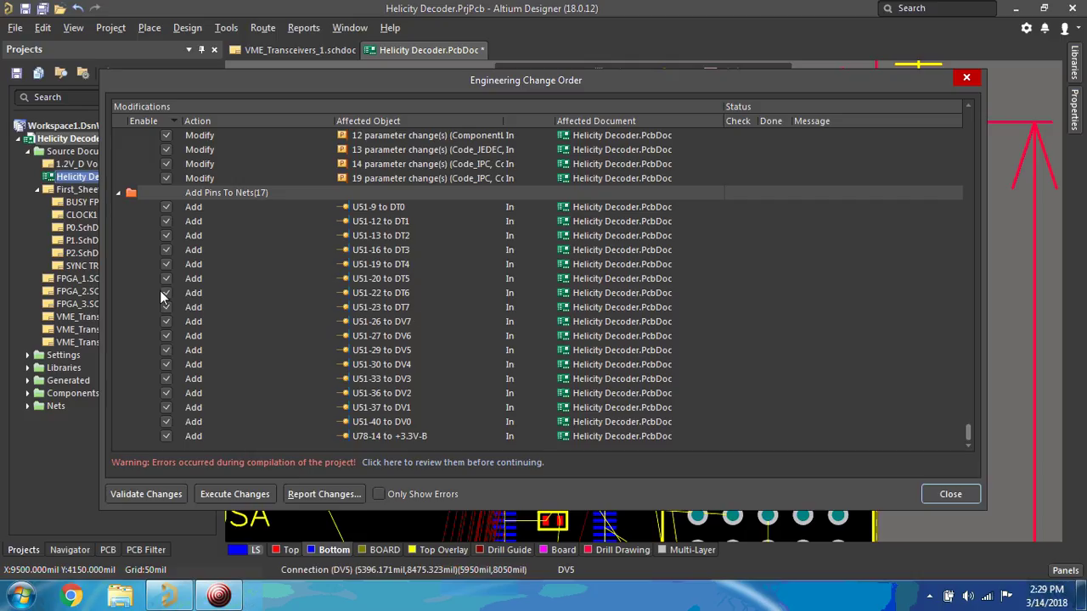
left_click(135, 487)
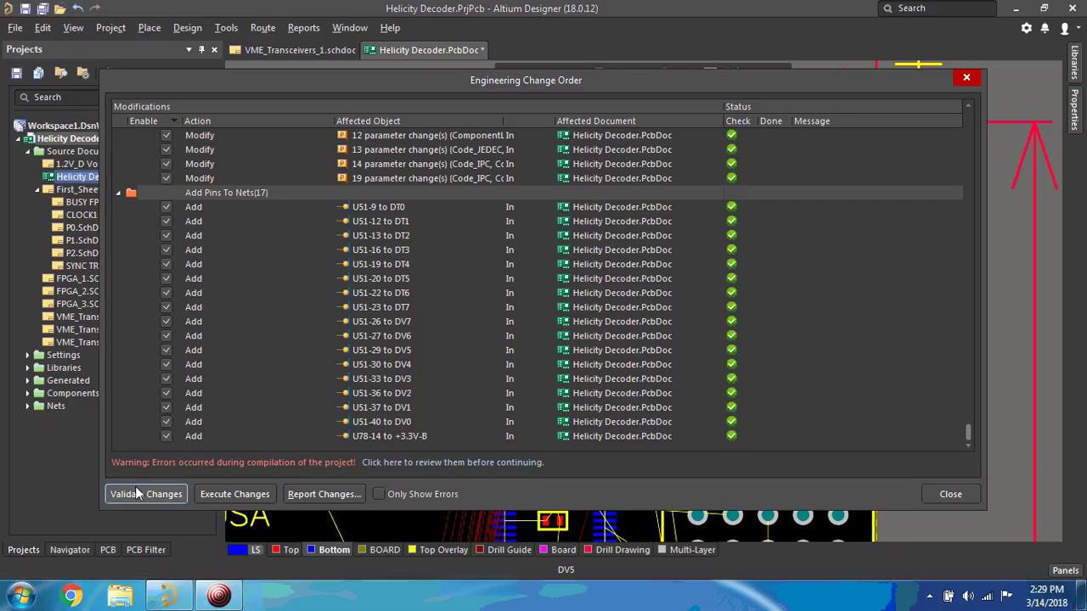
left_click(219, 488)
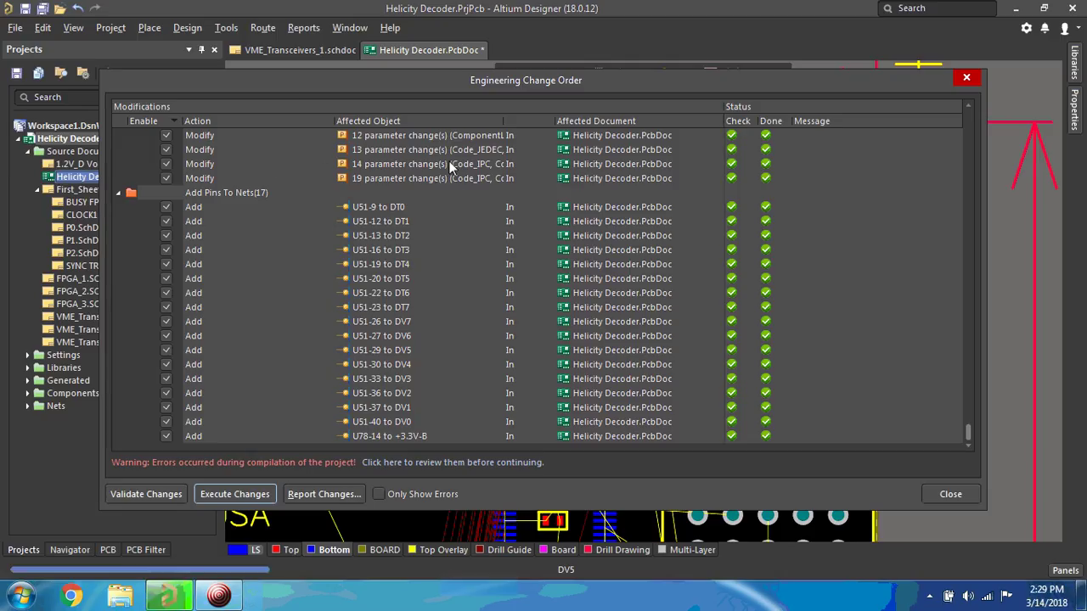
Close the Engineering Change Order dialog and select the U51 transceiver on the board
left_click(940, 493)
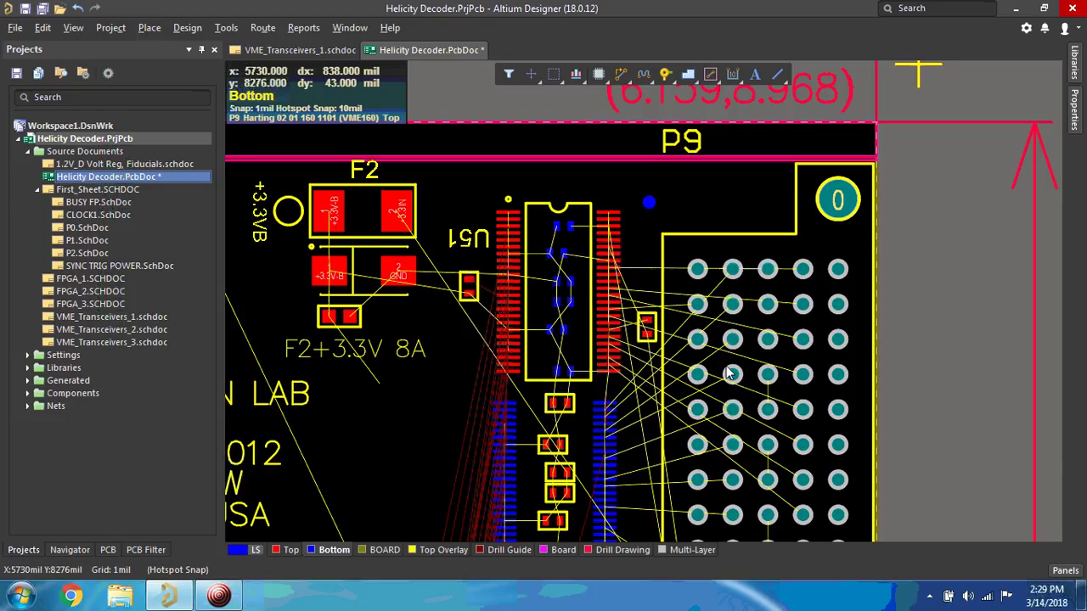
left_click(550, 227)
left_click(530, 214)
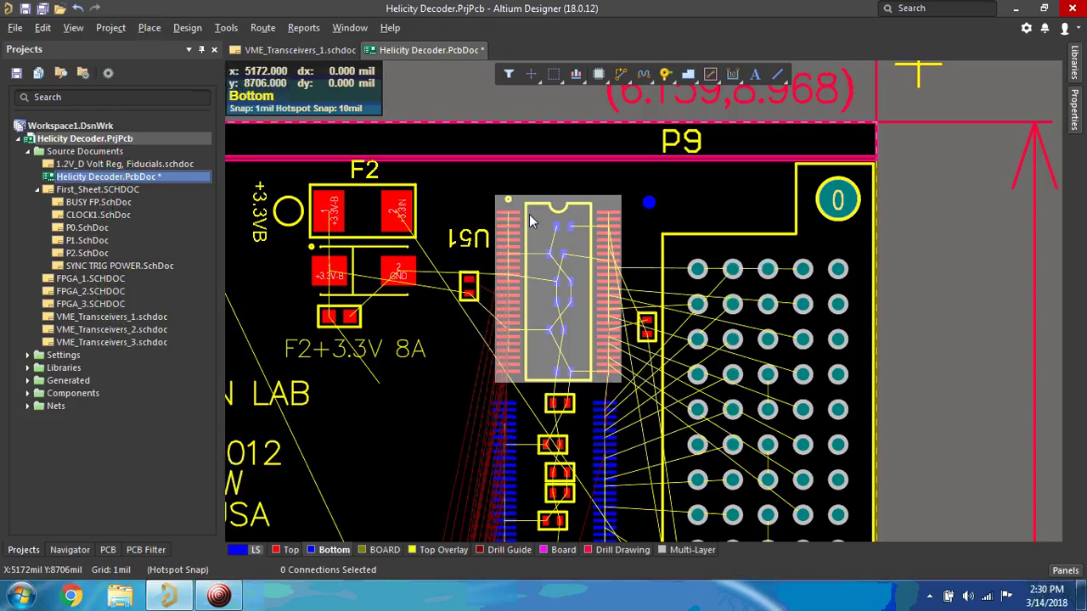
Start Route > Auto Route > Component
left_click(263, 28)
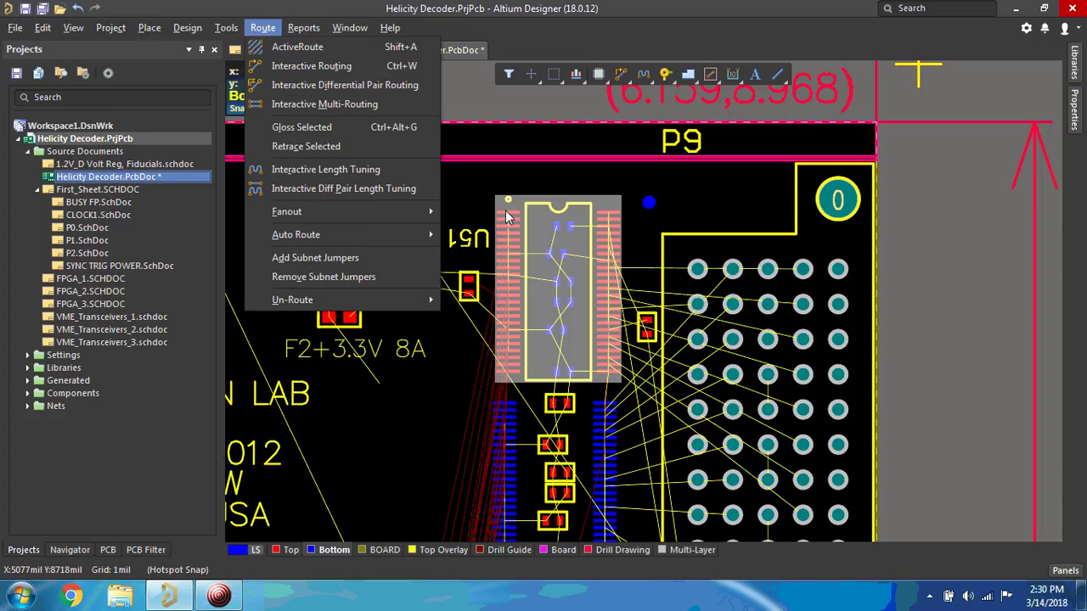
mouse_move(409, 233)
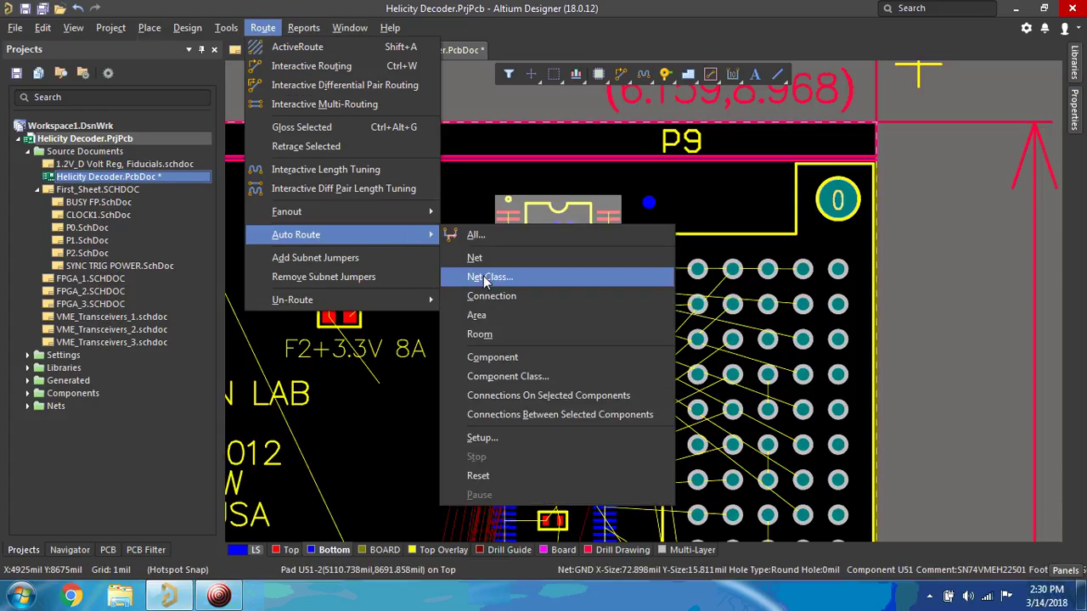
left_click(499, 357)
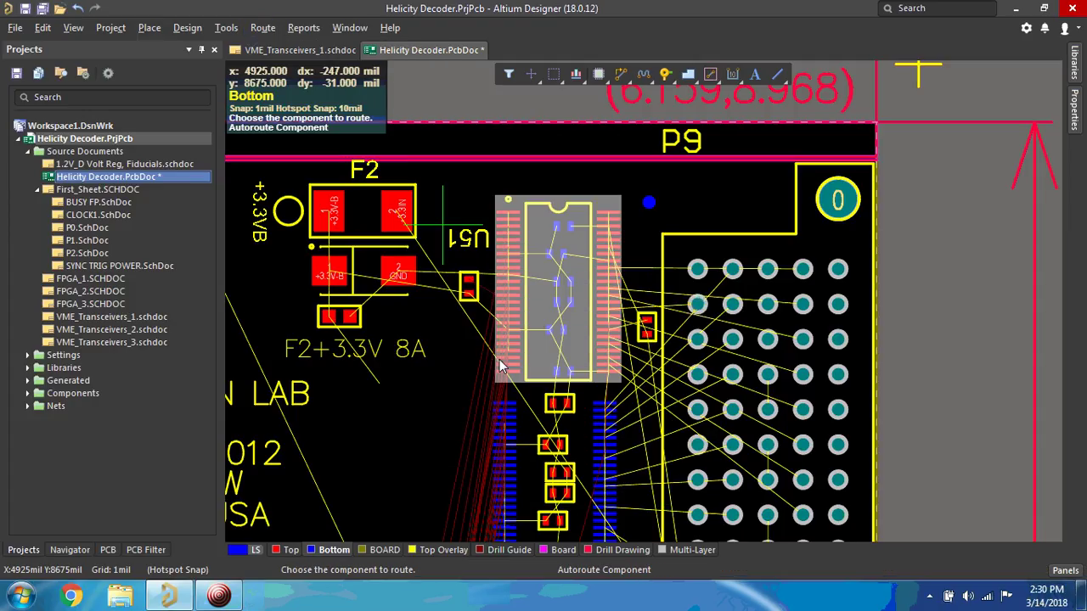
Autoroute U51, routing 13 of 516 connections (2.52%)
left_click(558, 296)
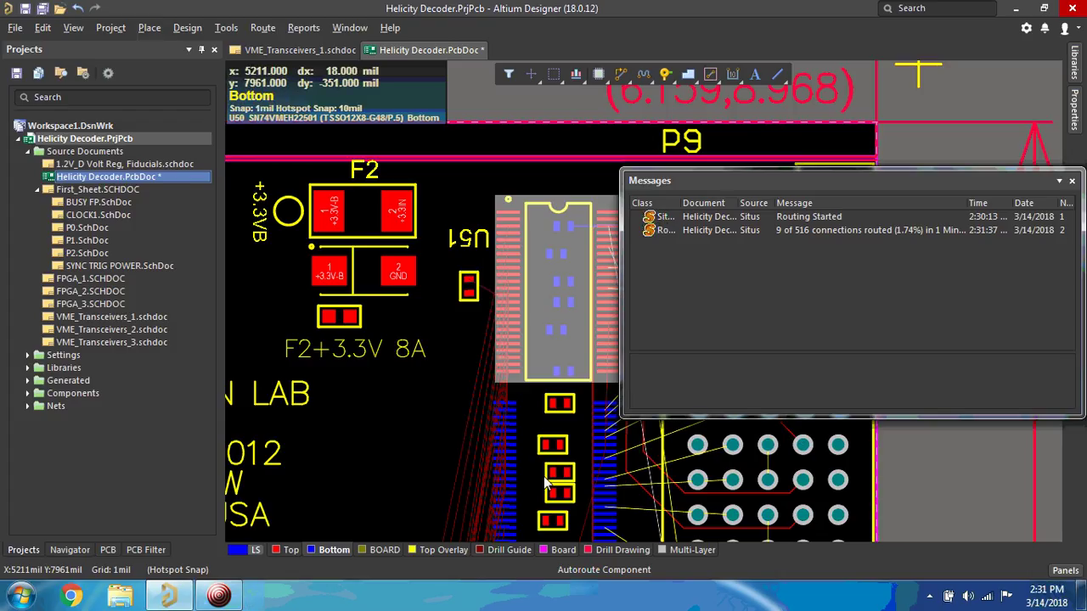
Close the Messages panel and exit Autoroute Component mode
left_click(1073, 185)
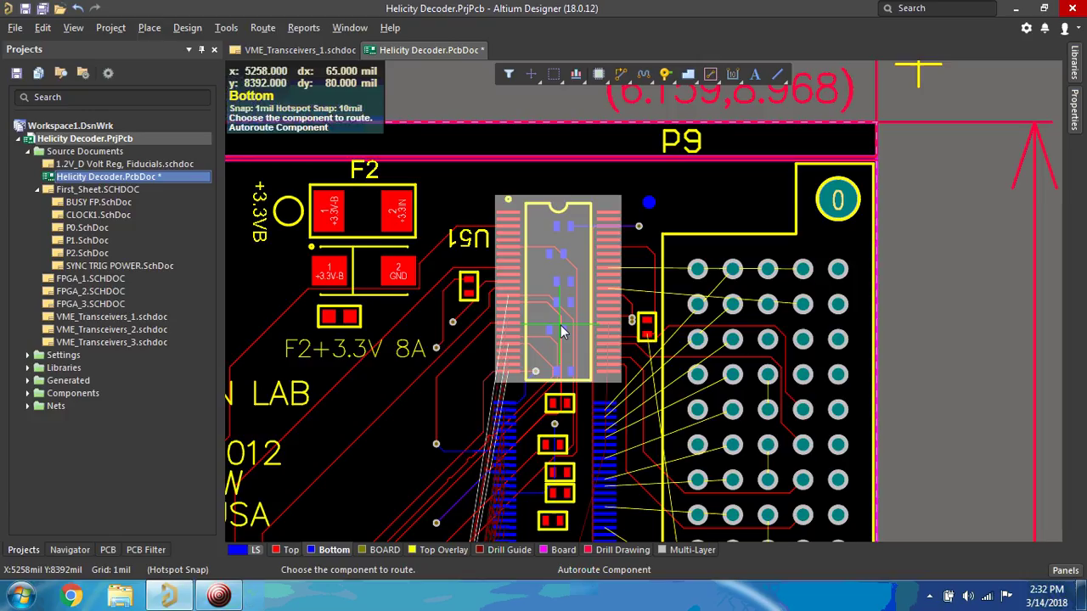
right_click(478, 257)
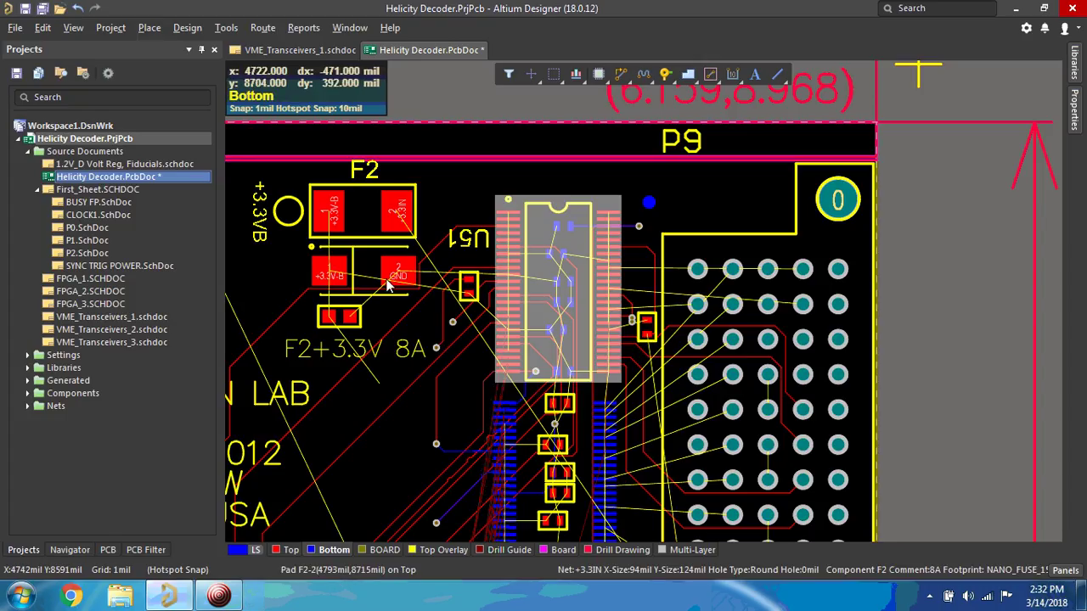
Save Helicity Decoder.PcbDoc
left_click(15, 27)
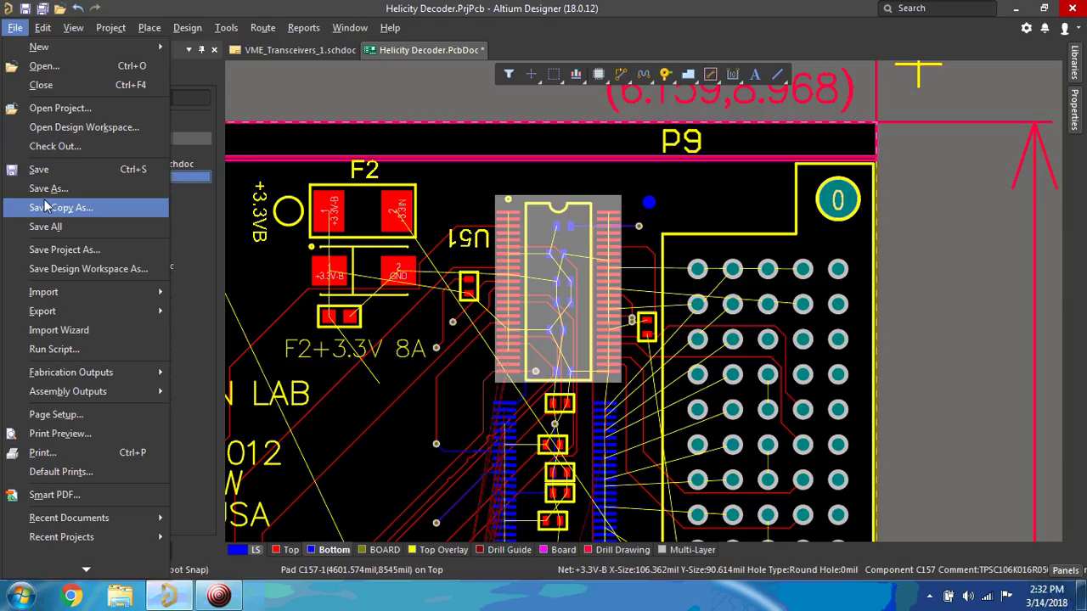
left_click(51, 170)
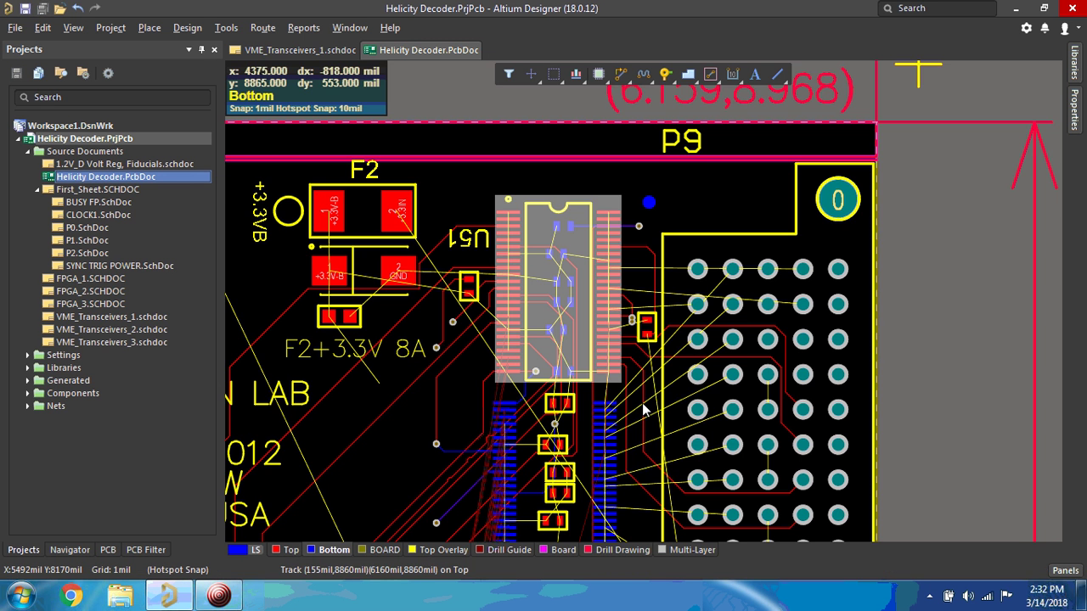
right_click_drag(643, 363, 633, 265)
Pan down the board past U65, U66, U87, U80, U81 and U79 to the U48 area
scroll(633, 266, "down", 5)
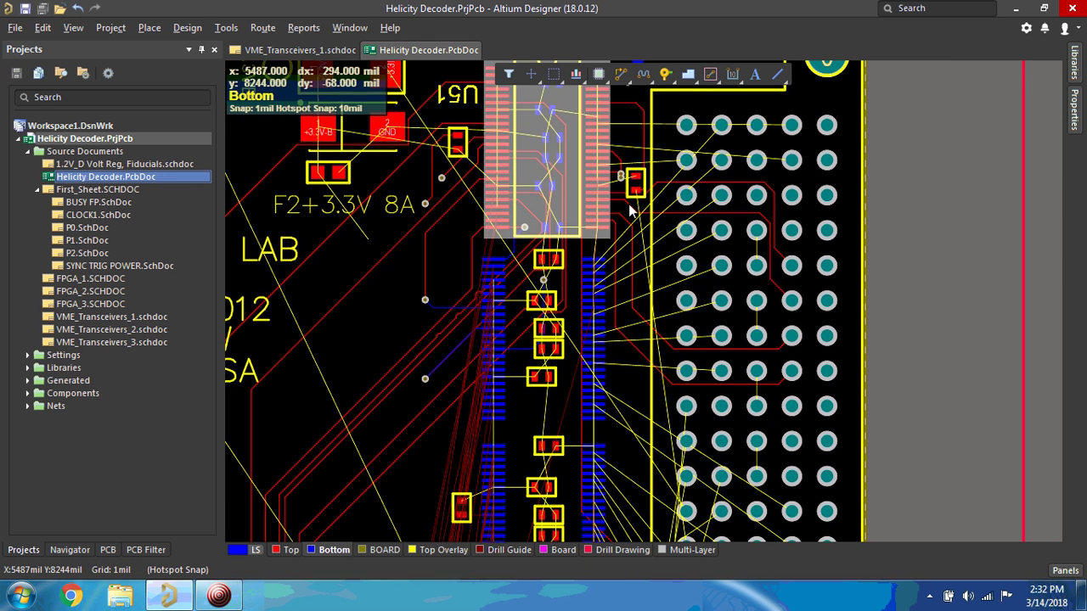
right_click_drag(637, 429, 653, 61)
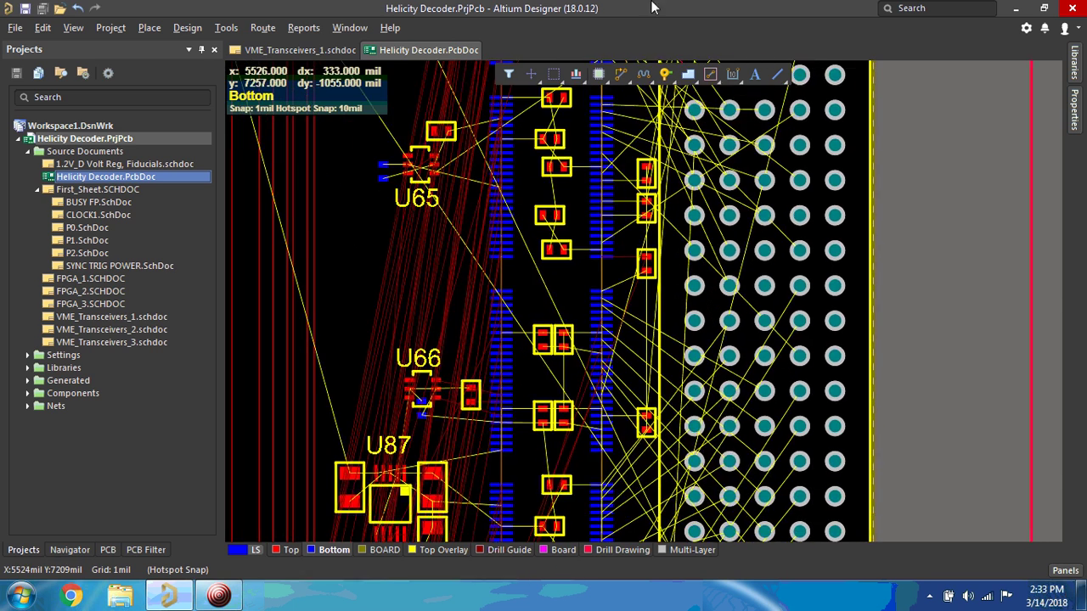
scroll(615, 411, "down", 2)
scroll(615, 408, "down", 7)
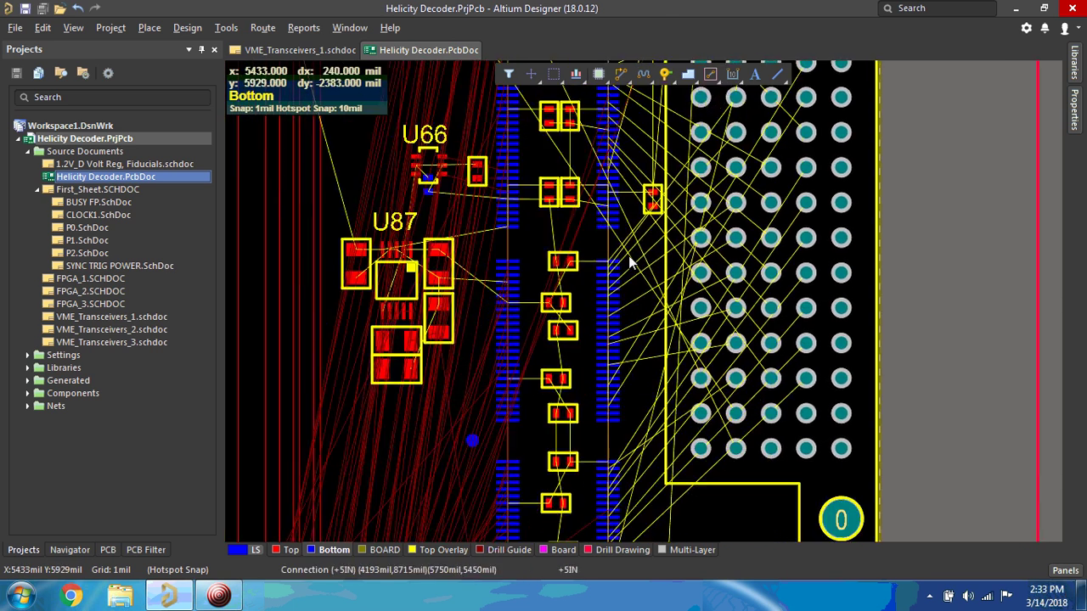
right_click_drag(632, 448, 655, 139)
scroll(646, 406, "down", 8)
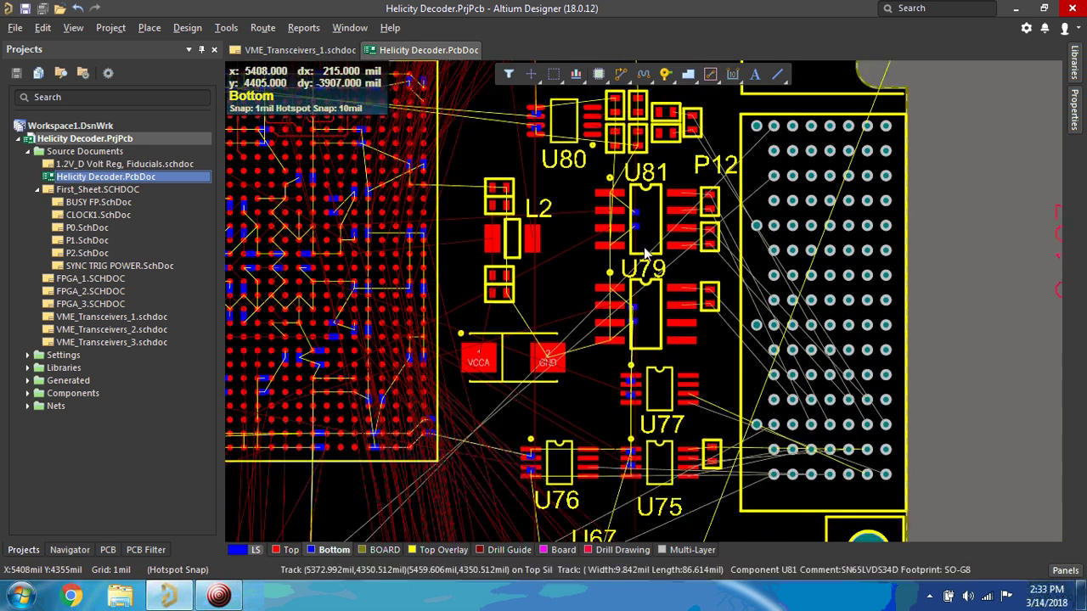
scroll(646, 373, "down", 7)
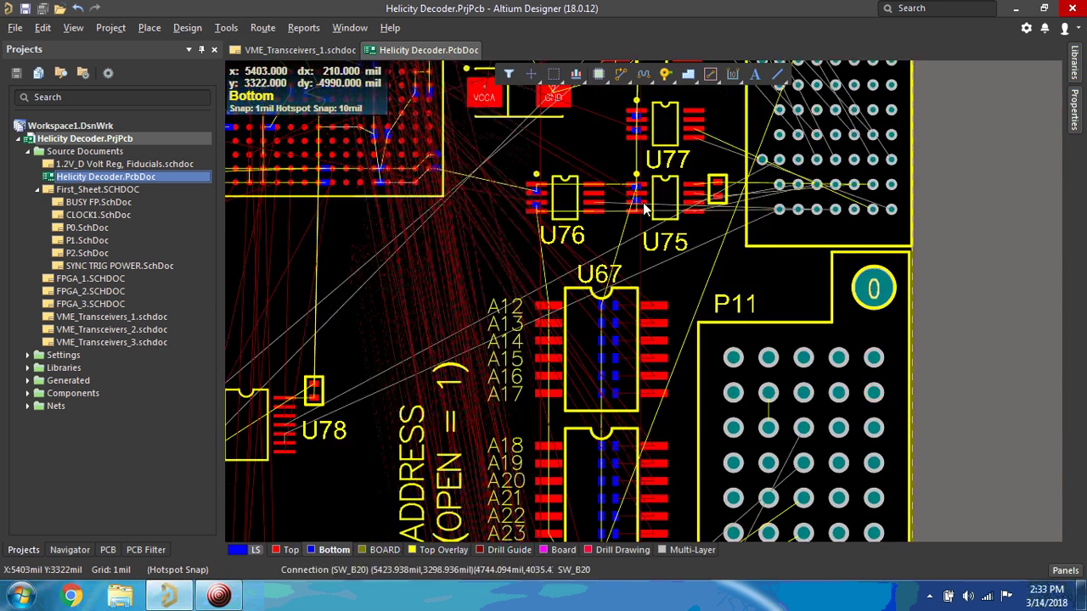
scroll(650, 400, "down", 12)
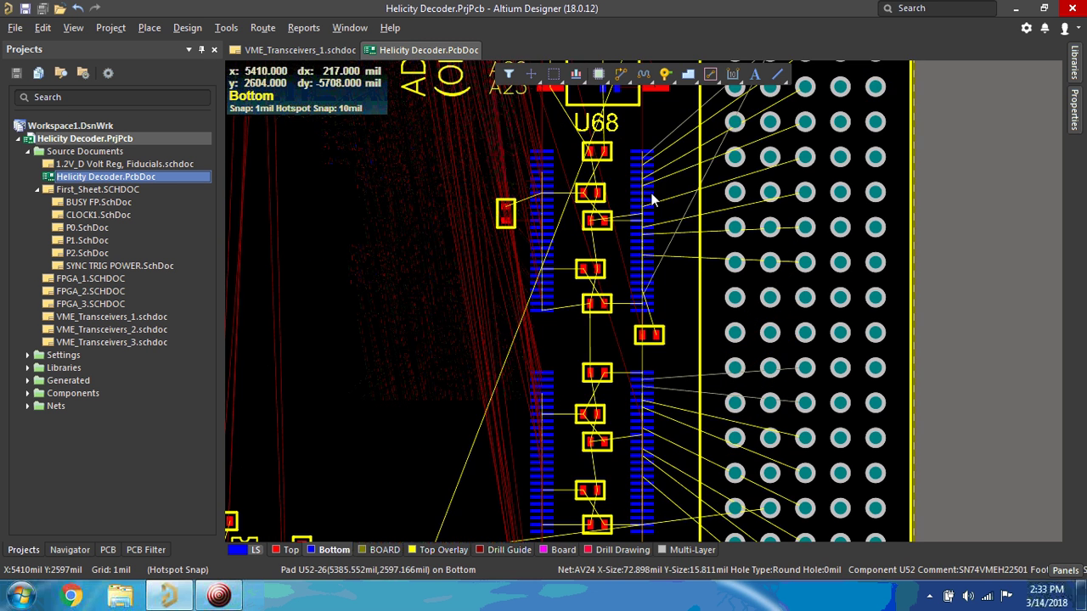
scroll(669, 305, "down", 8)
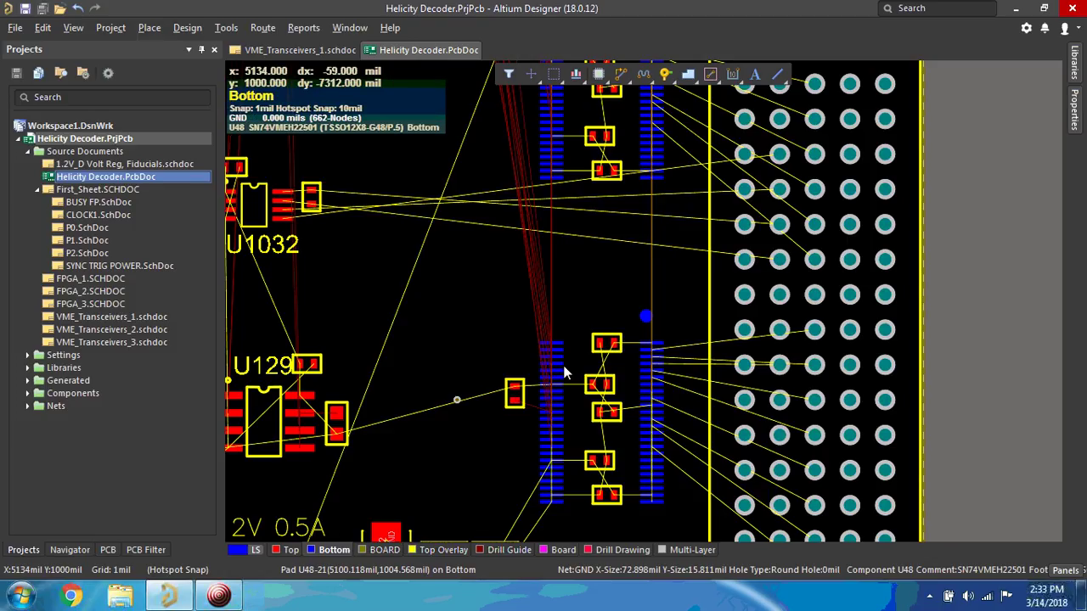
left_click(575, 365)
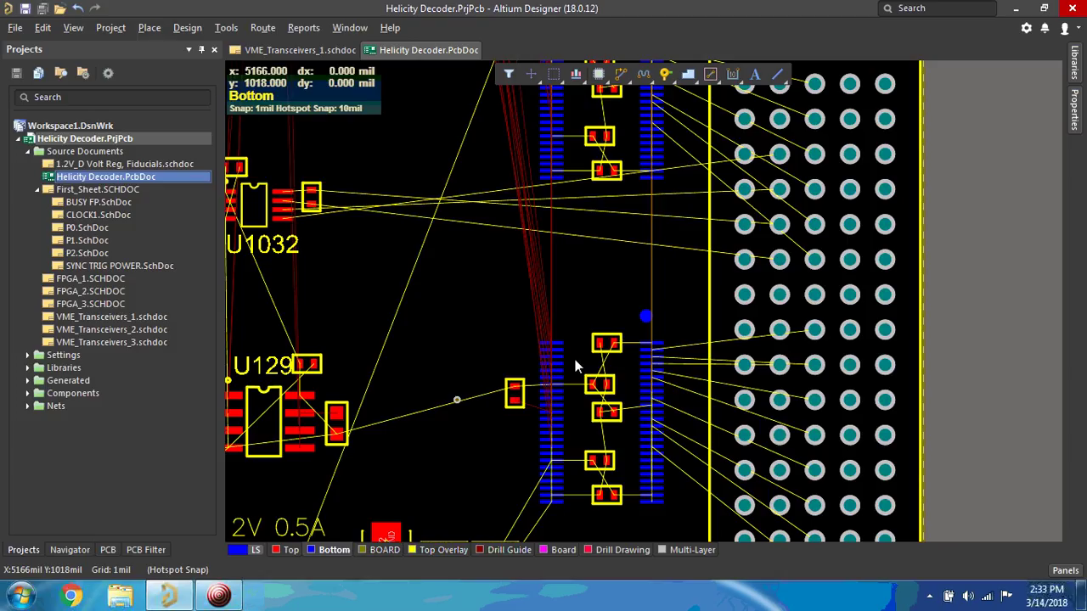
Space the two stacked transceiver ICs evenly using Align > Distribute Horizontally
scroll(575, 365, "up", 3)
left_click(562, 154)
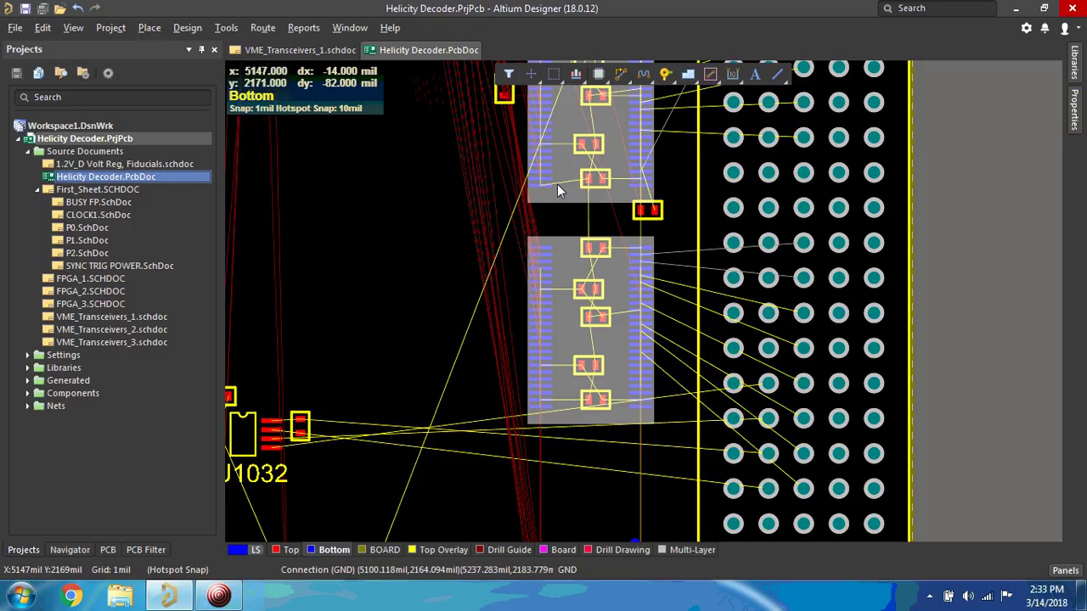
right_click(557, 185)
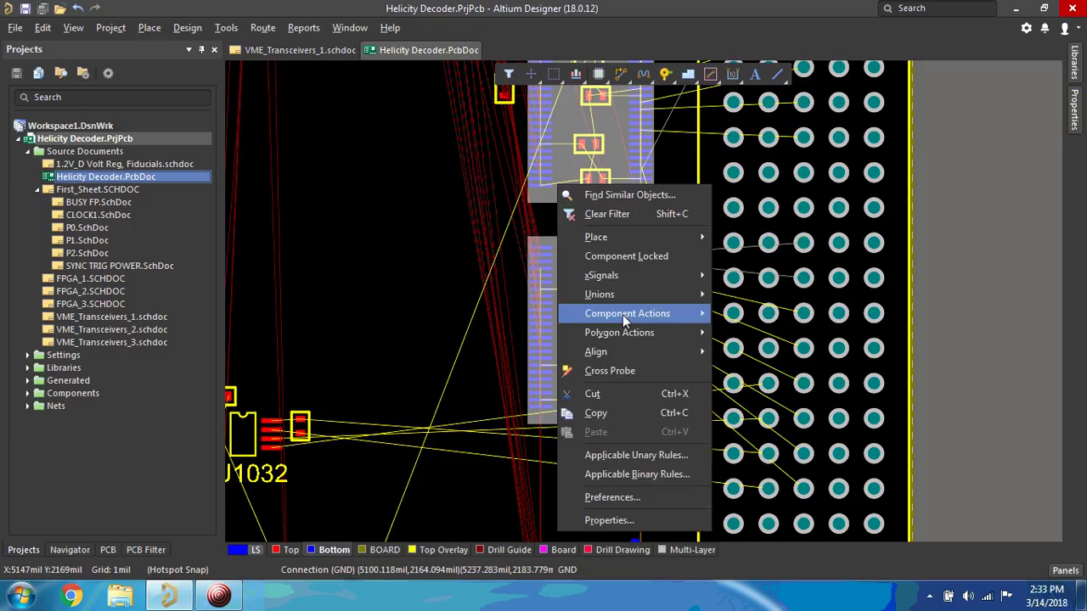
mouse_move(630, 321)
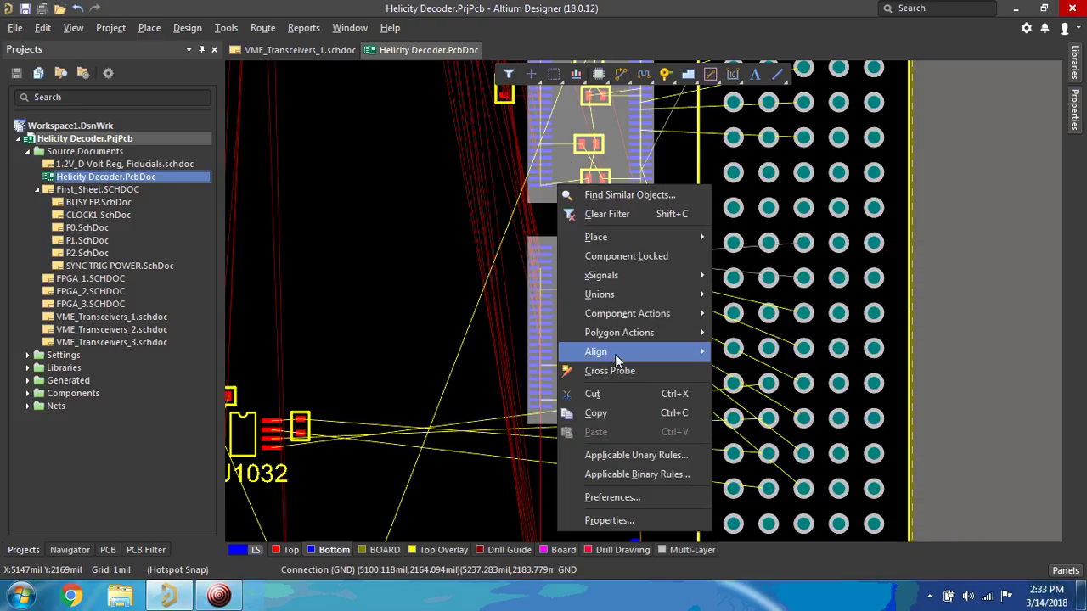
mouse_move(615, 353)
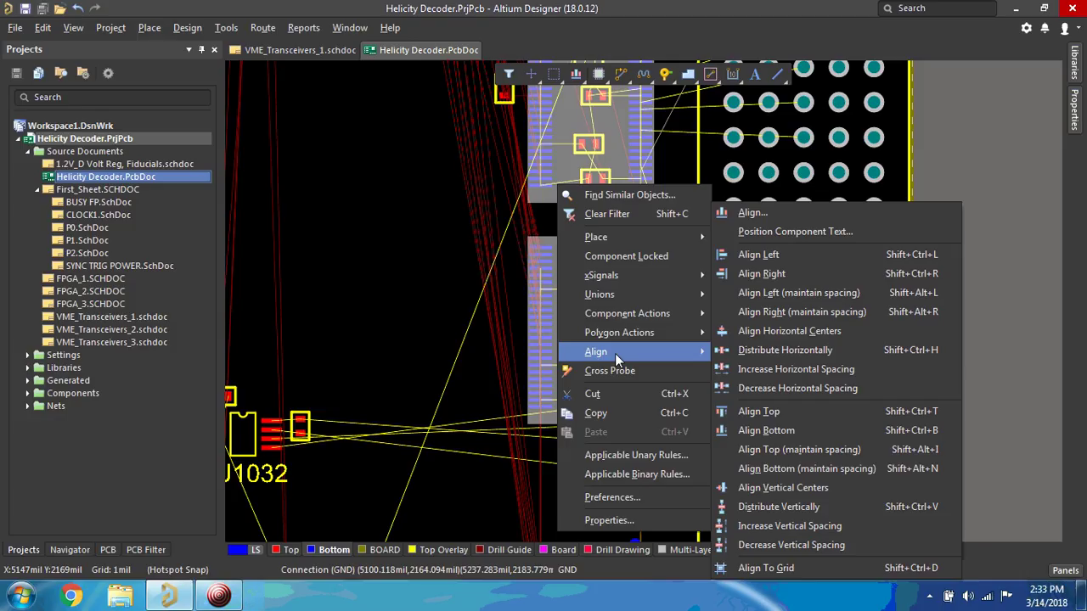
left_click(792, 343)
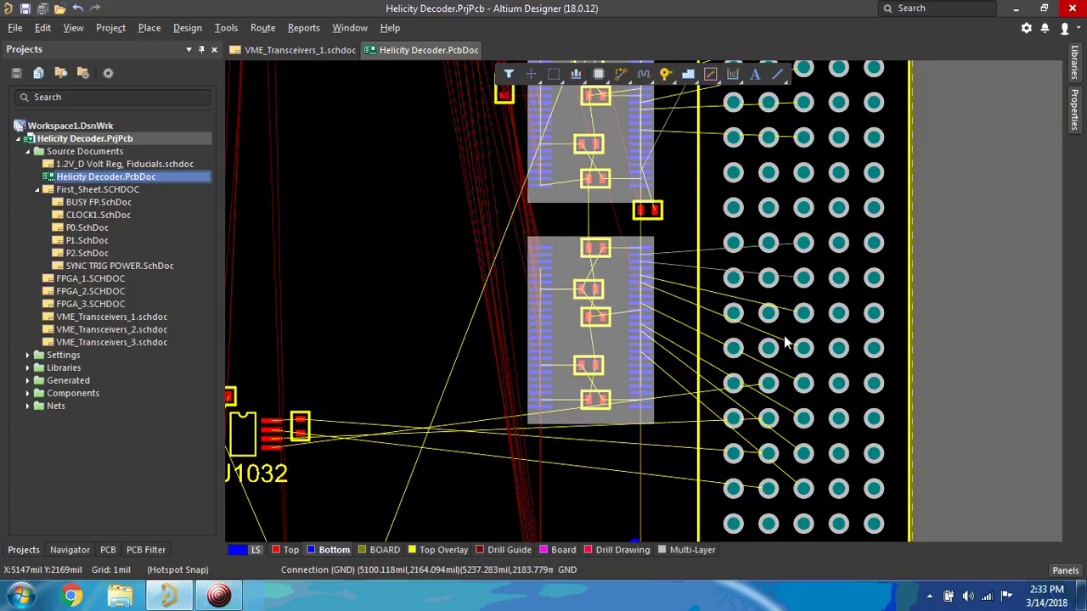
left_click(567, 198)
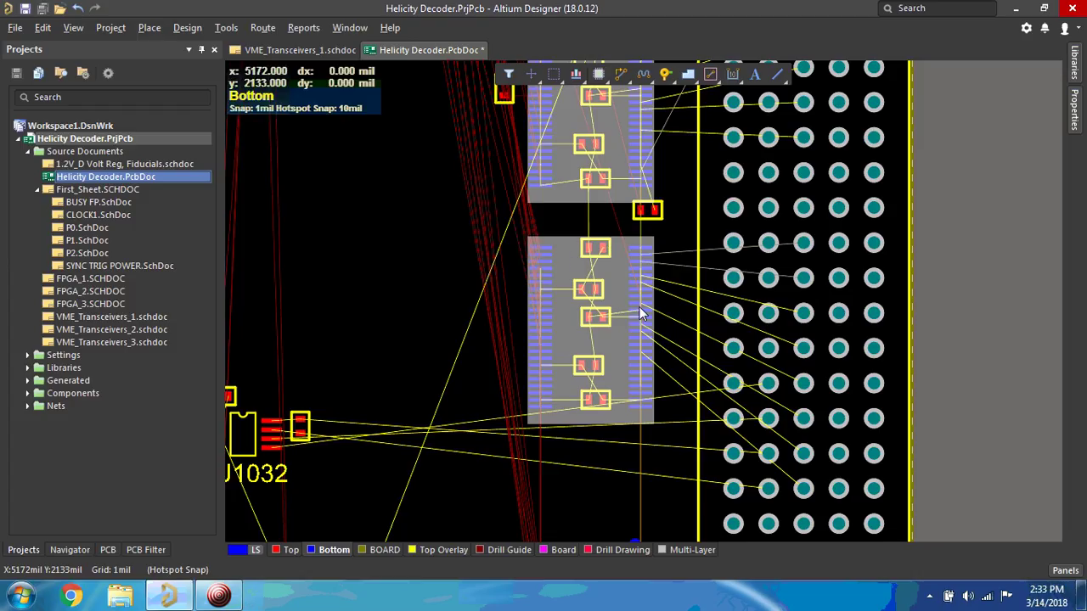
Drag transceiver U48 up to sit just below the upper transceiver IC
left_click(684, 323)
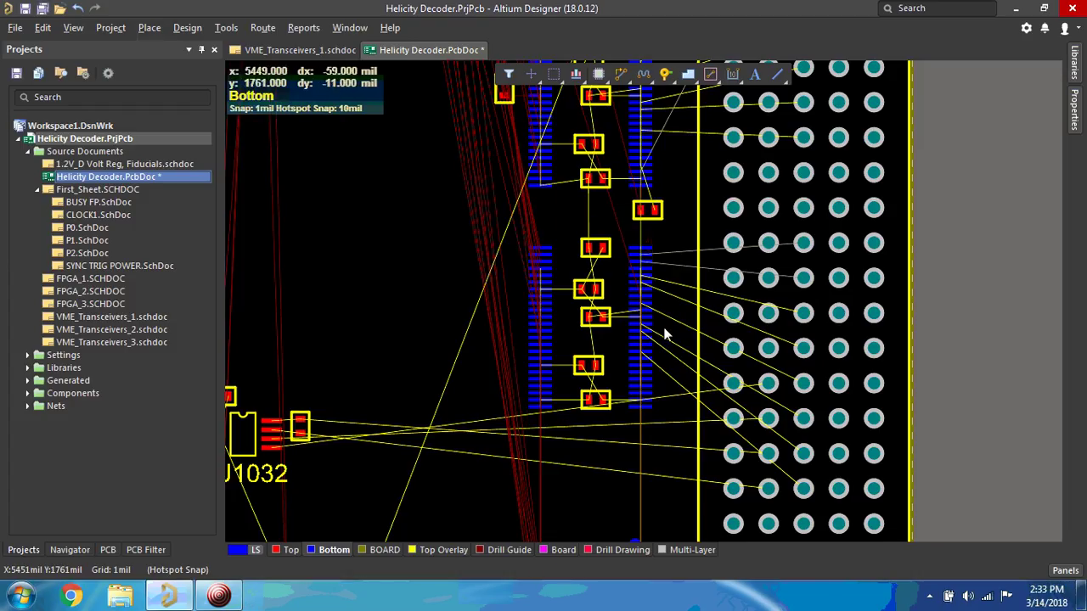
scroll(666, 327, "down", 3)
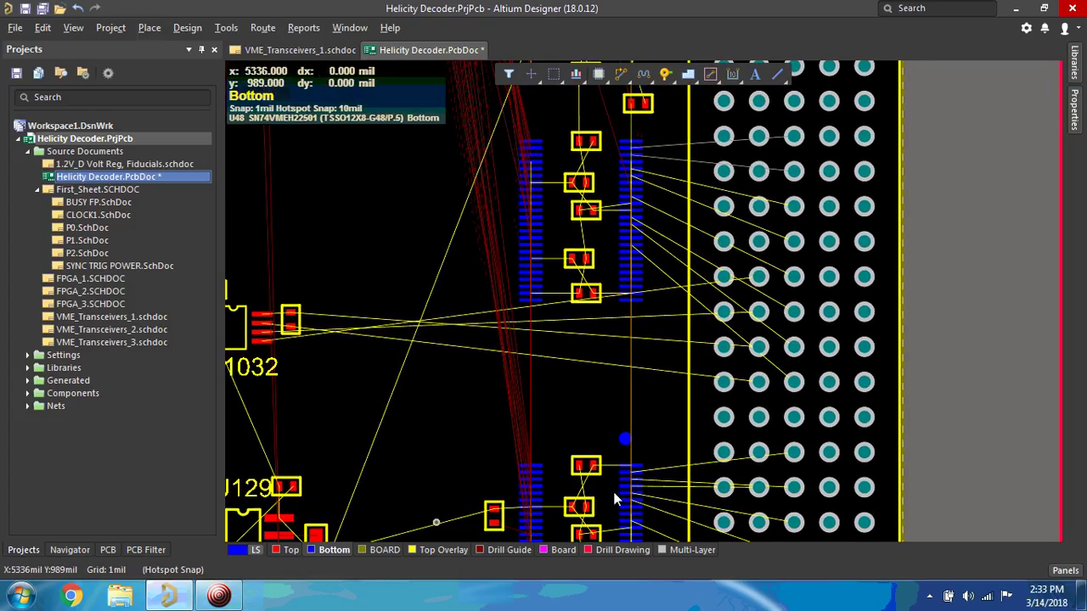
left_click(613, 494)
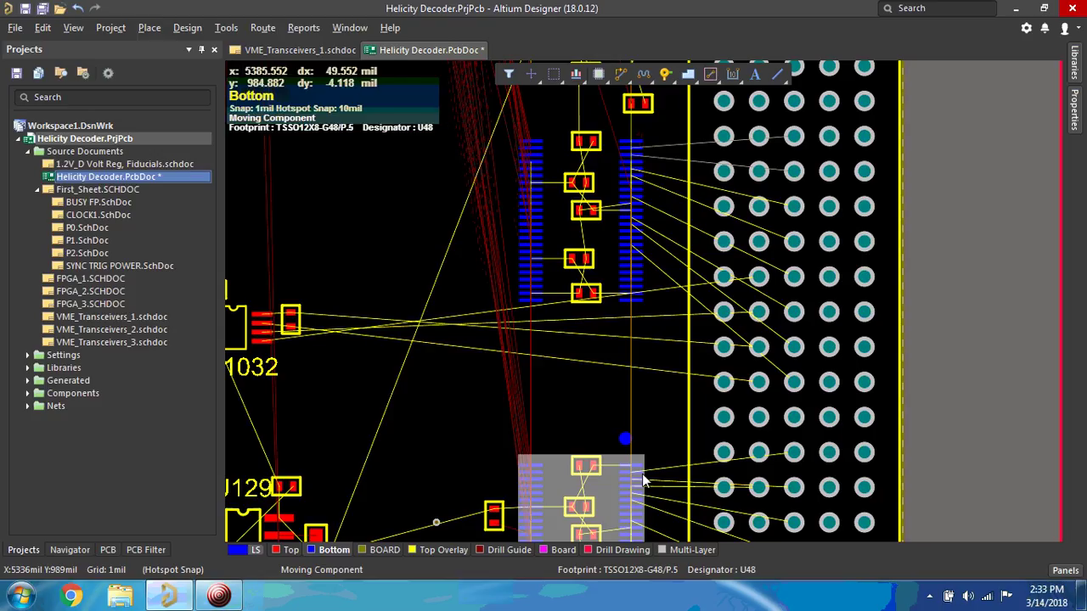
left_click_drag(612, 492, 640, 327)
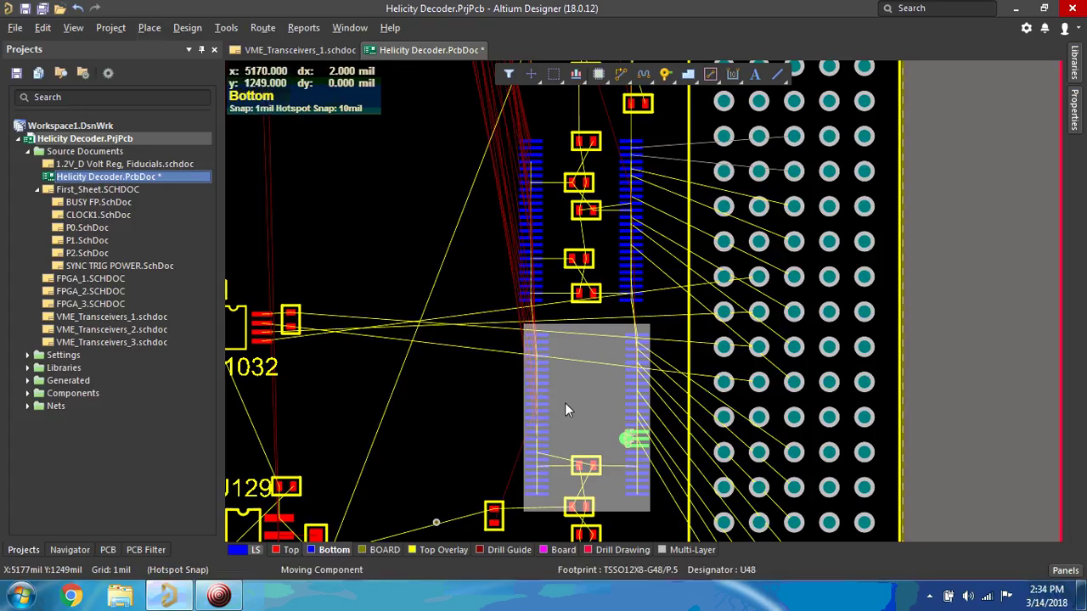
mouse_move(565, 403)
left_mouse_down()
mouse_move(536, 396)
mouse_move(555, 393)
left_mouse_up()
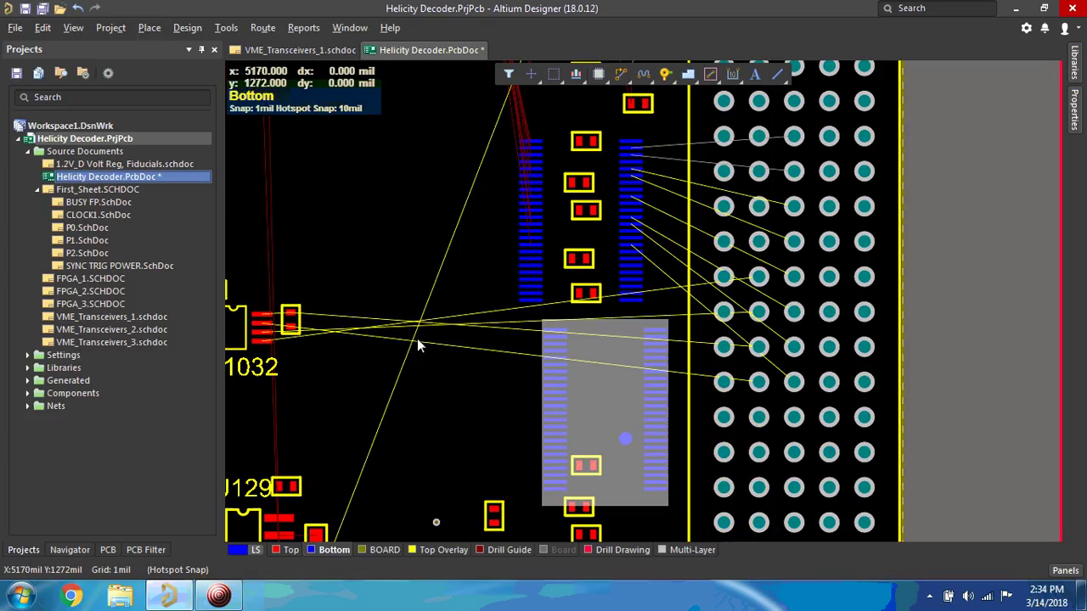
Align the upper and lower transceiver ICs by their horizontal centers into one column
left_click(559, 280)
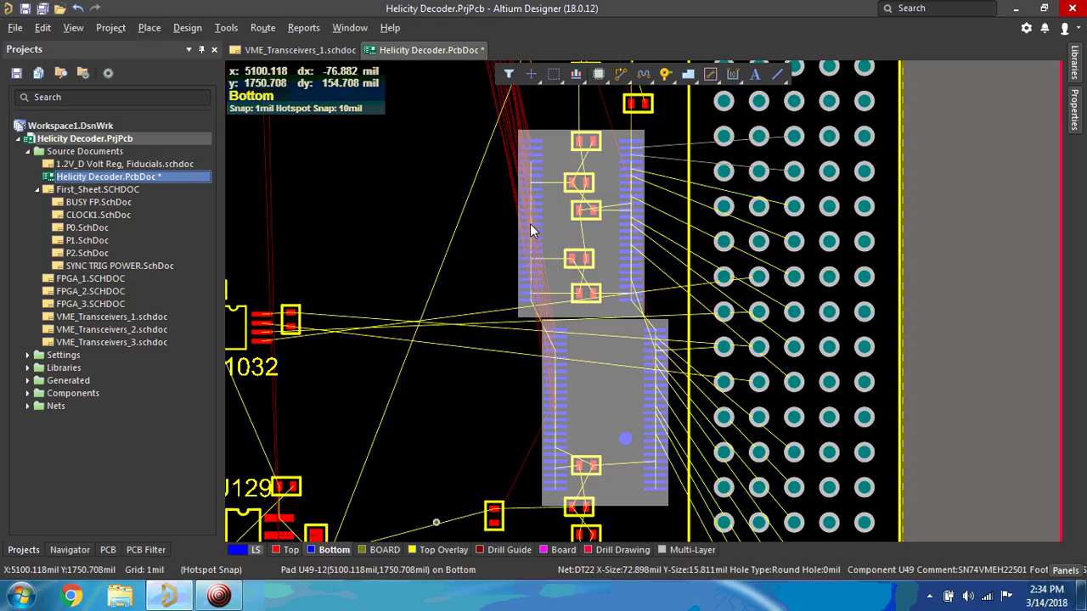
right_click_drag(492, 201, 490, 280)
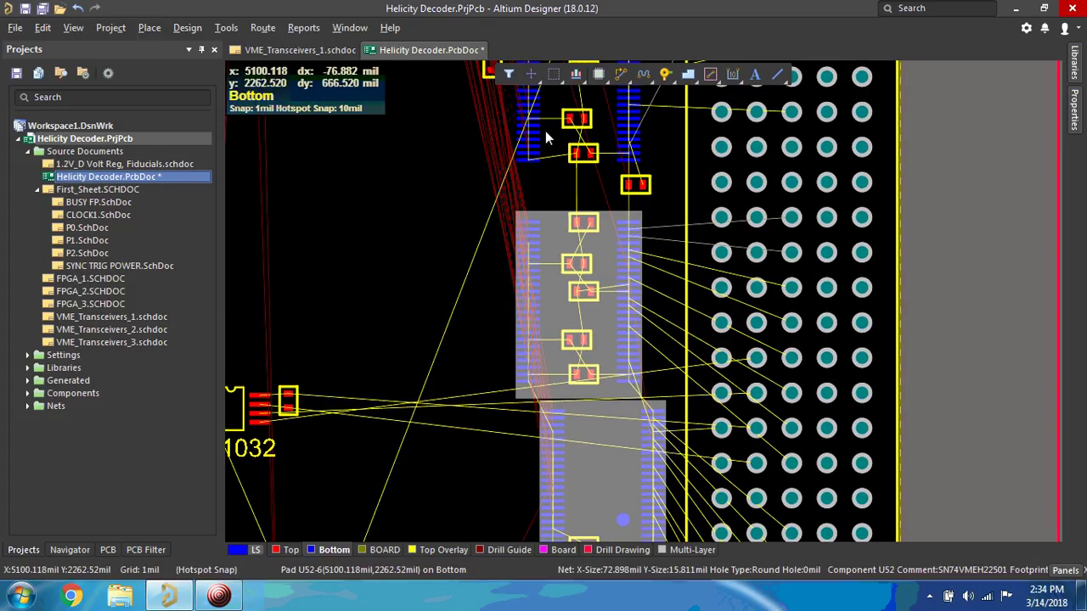
left_click(547, 133, "shift")
right_click(547, 133)
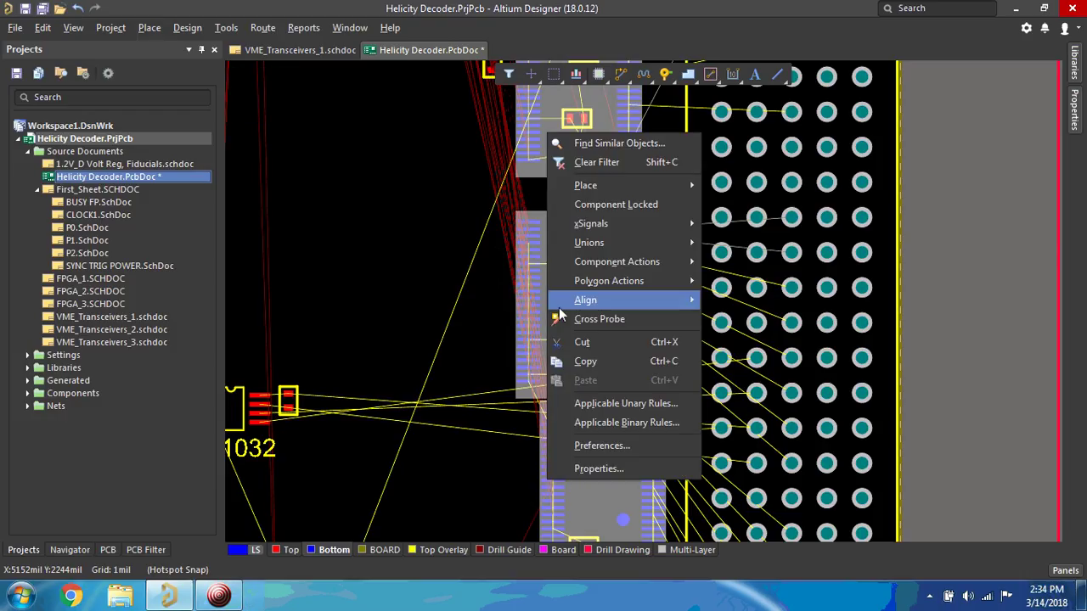
mouse_move(571, 302)
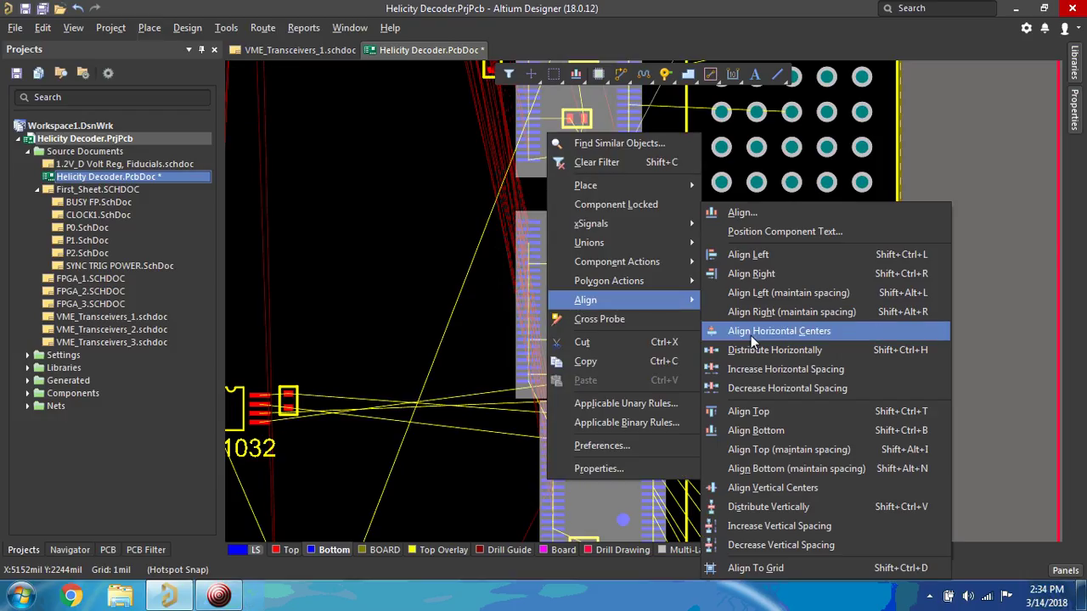
left_click(750, 336)
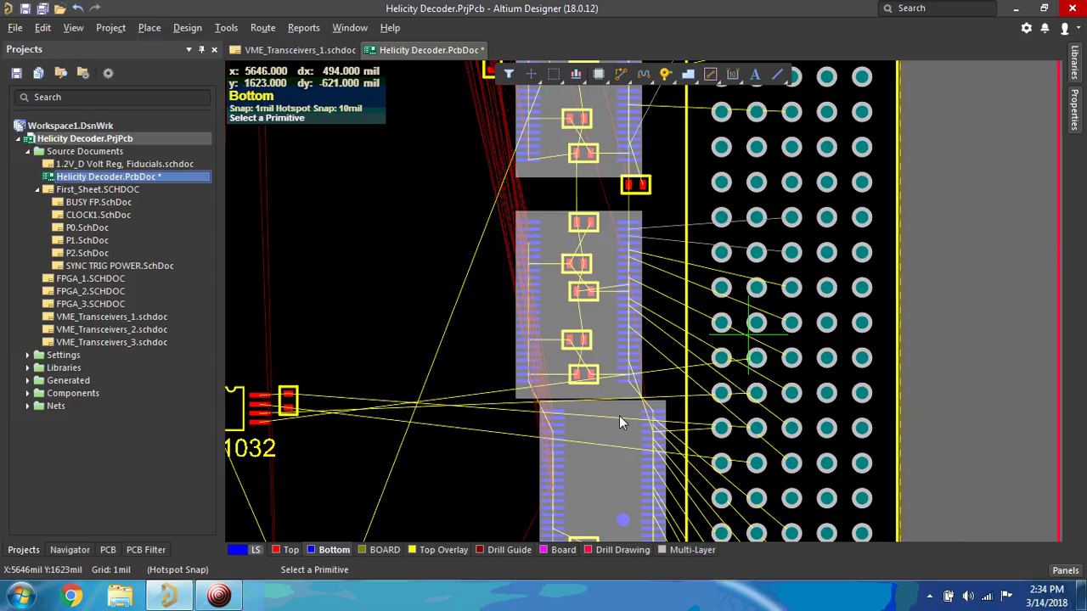
left_click(553, 306)
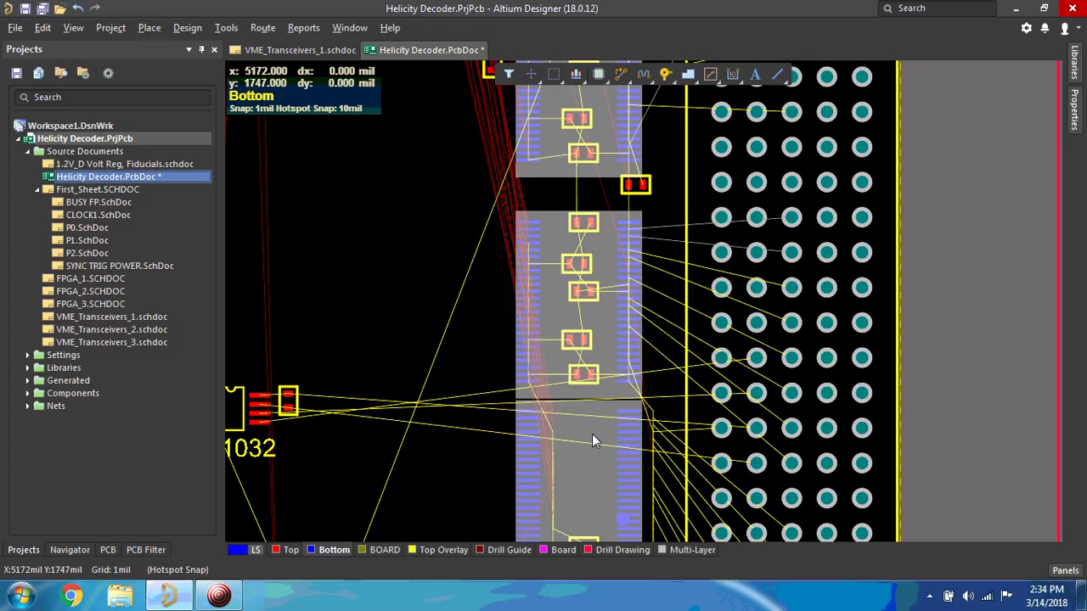
Distribute the three selected transceiver ICs vertically so the gaps between them are equal
mouse_move(592, 441)
left_mouse_down()
mouse_move(579, 396)
mouse_move(584, 419)
left_mouse_up()
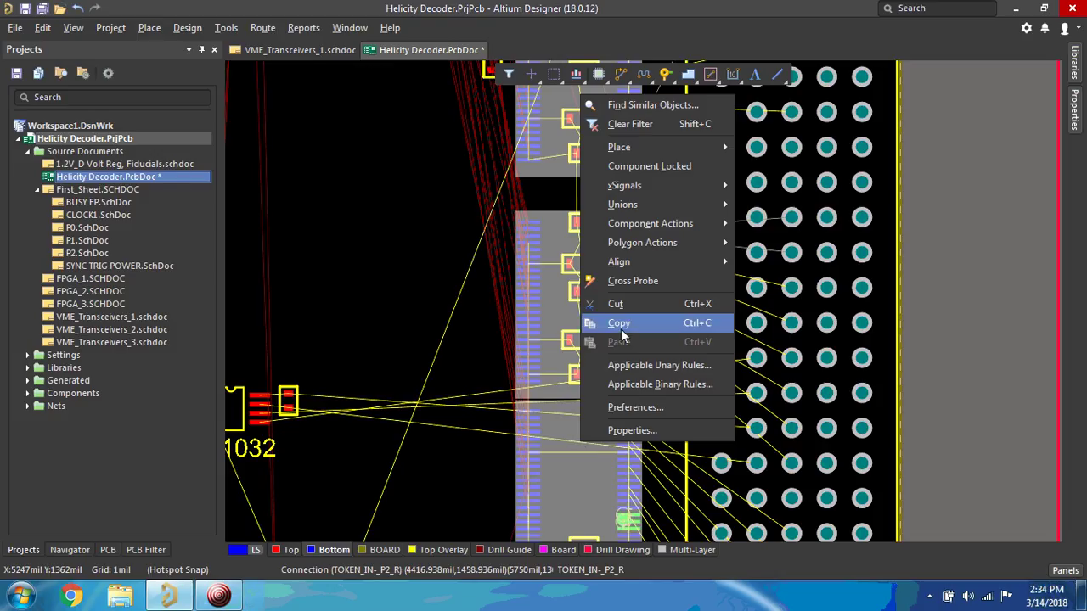
mouse_move(637, 265)
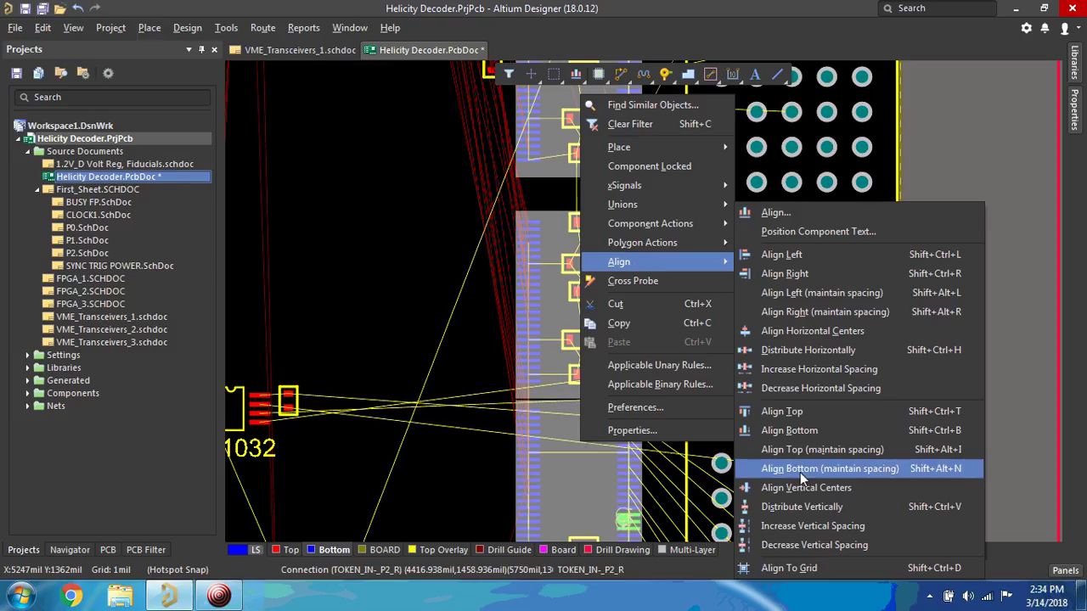
left_click(794, 507)
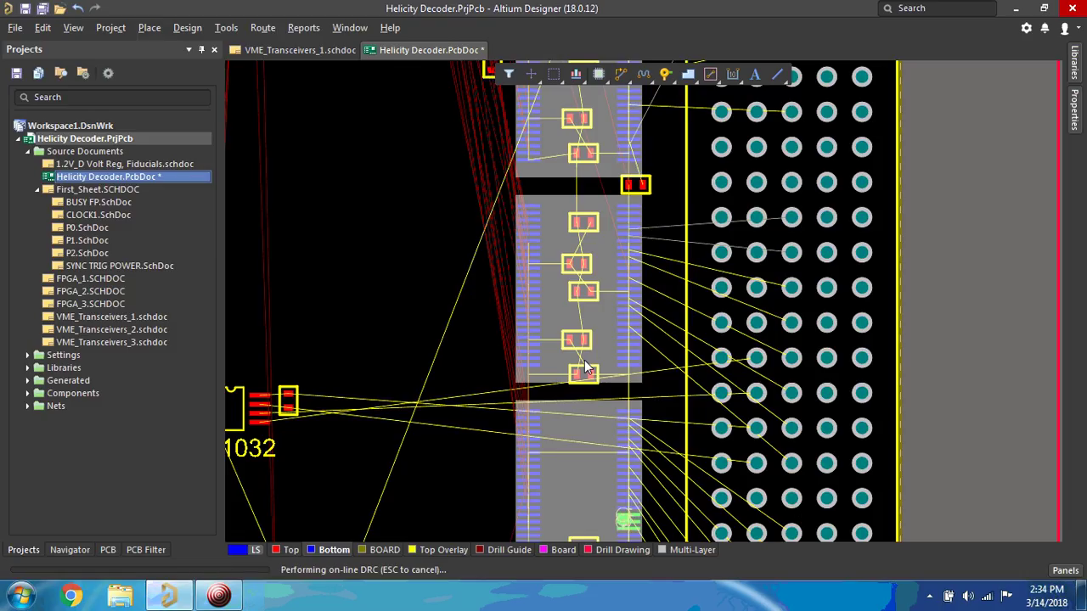
Deselect the ICs, make Top the active layer, and pick up transceiver U48
left_click(411, 288)
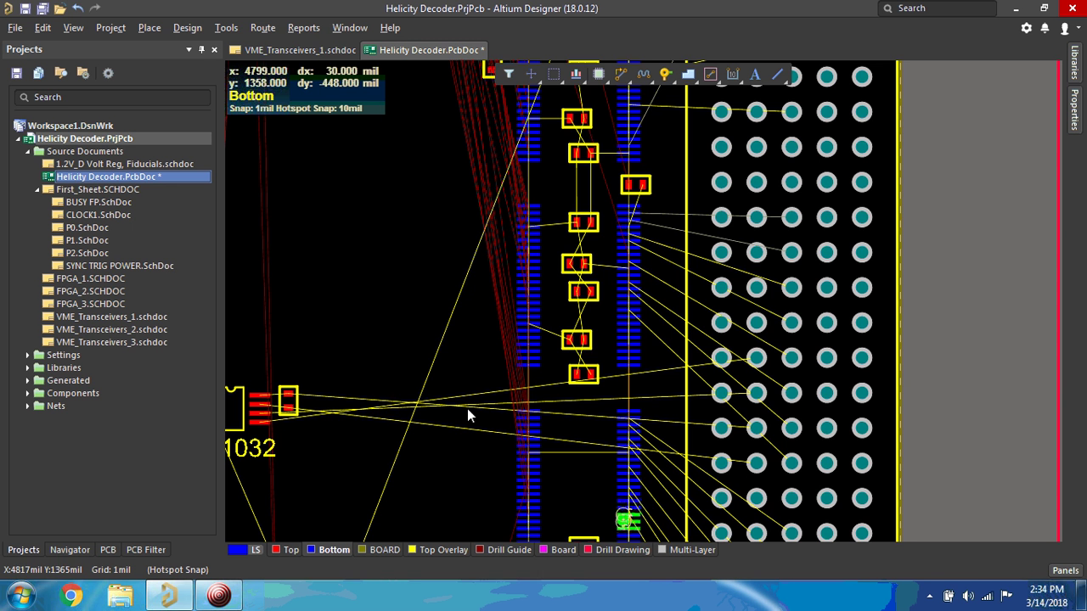
right_click_drag(440, 388, 388, 222)
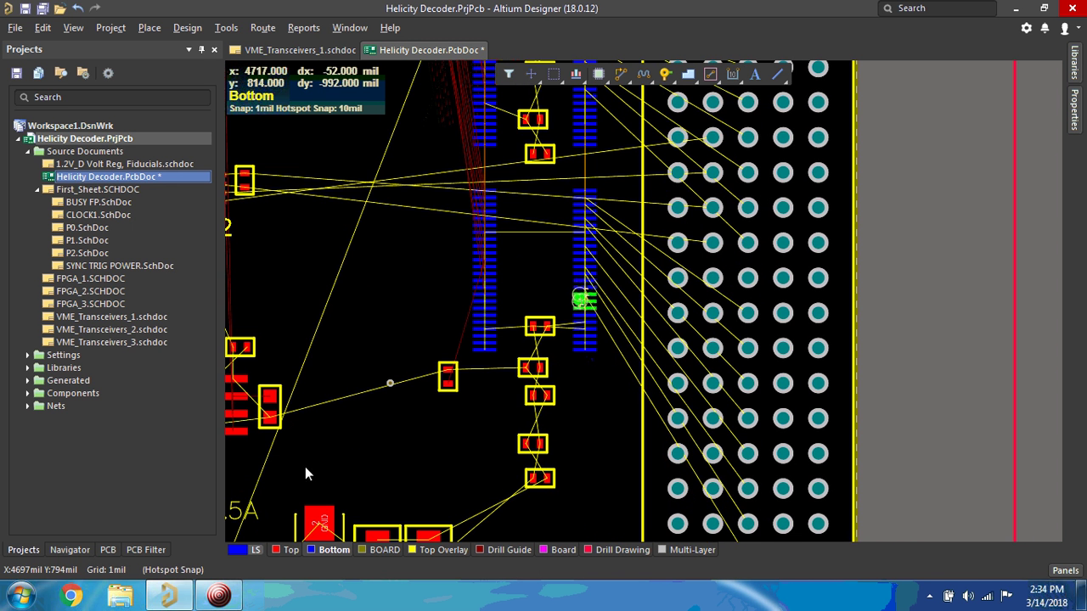
left_click(291, 549)
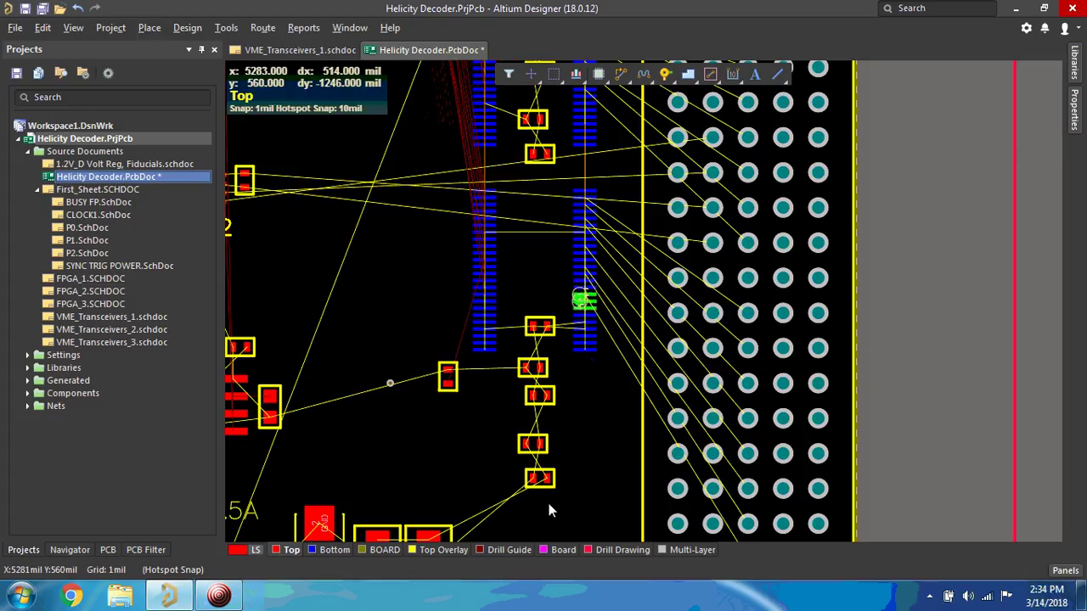
left_click_drag(510, 298, 482, 295)
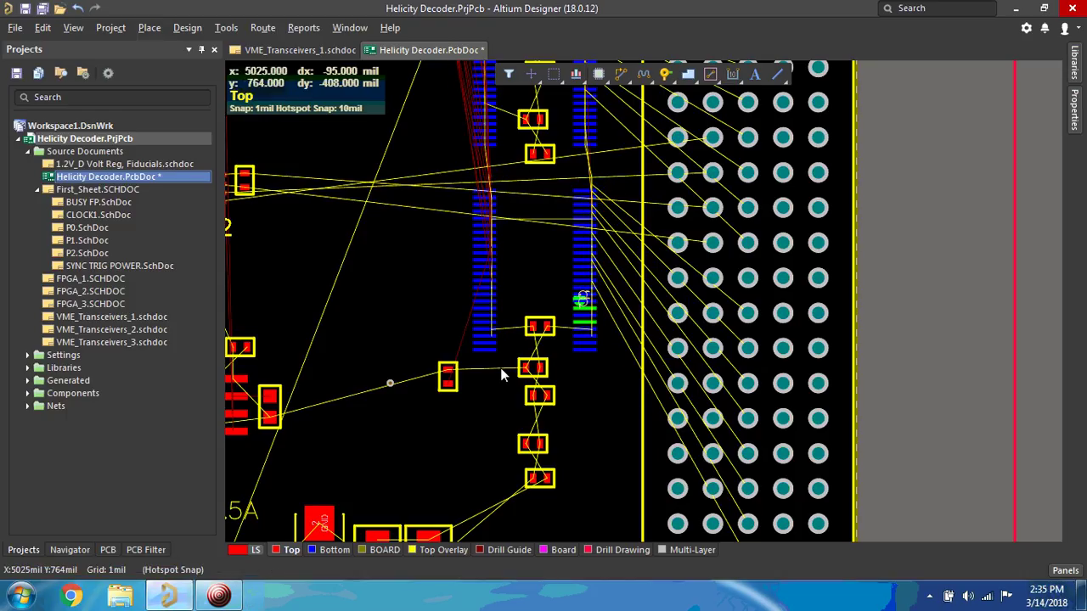
Leave U48 in place and move the five capacitors below it up between its pad rows
left_click(506, 309)
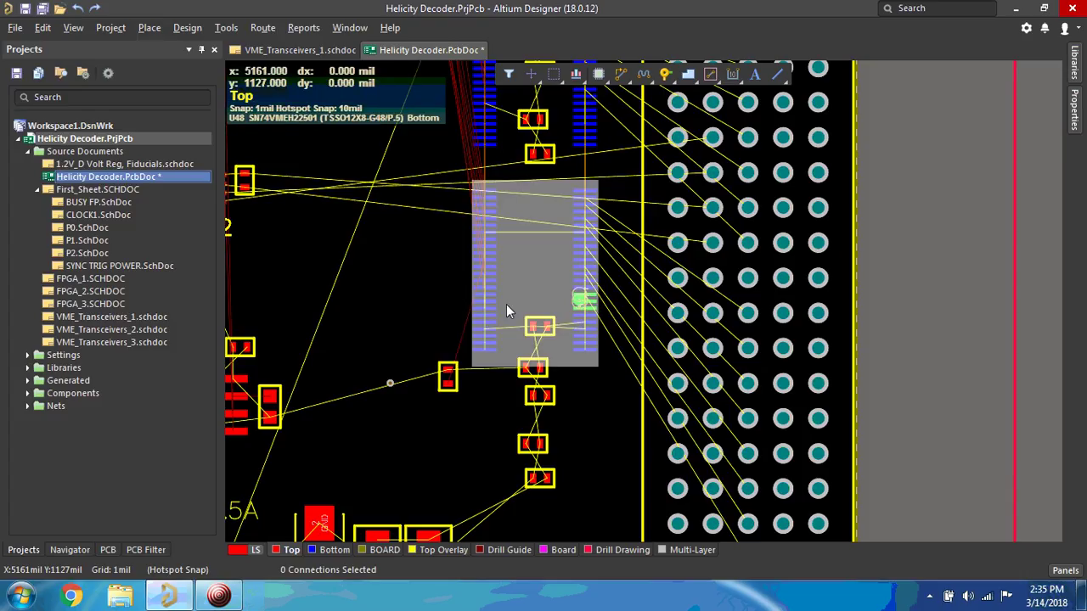
left_click(430, 292)
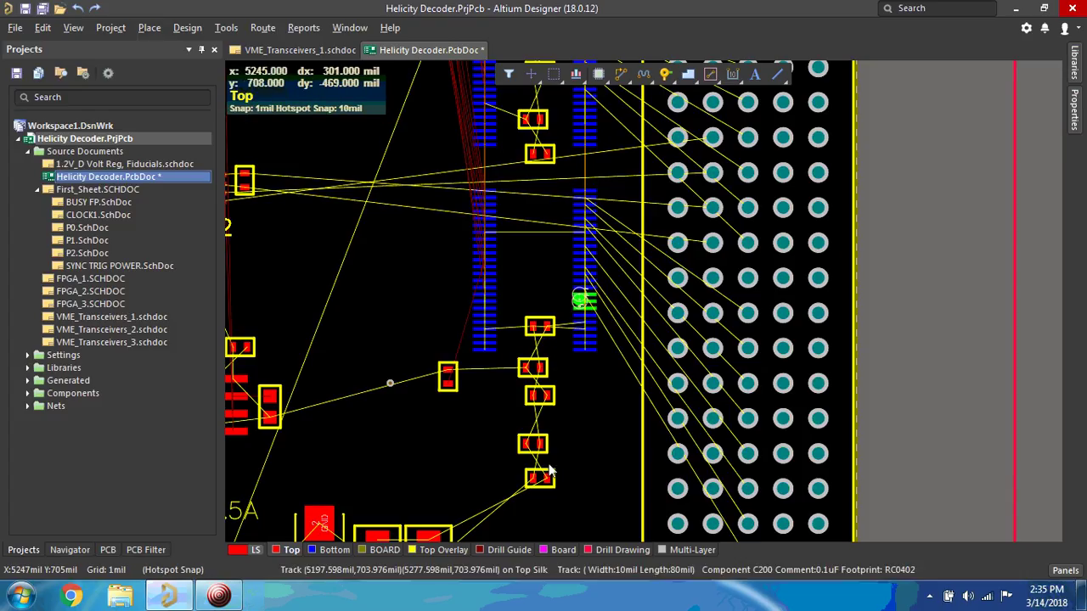
mouse_move(507, 303)
left_mouse_down()
mouse_move(485, 302)
mouse_move(508, 316)
left_mouse_up()
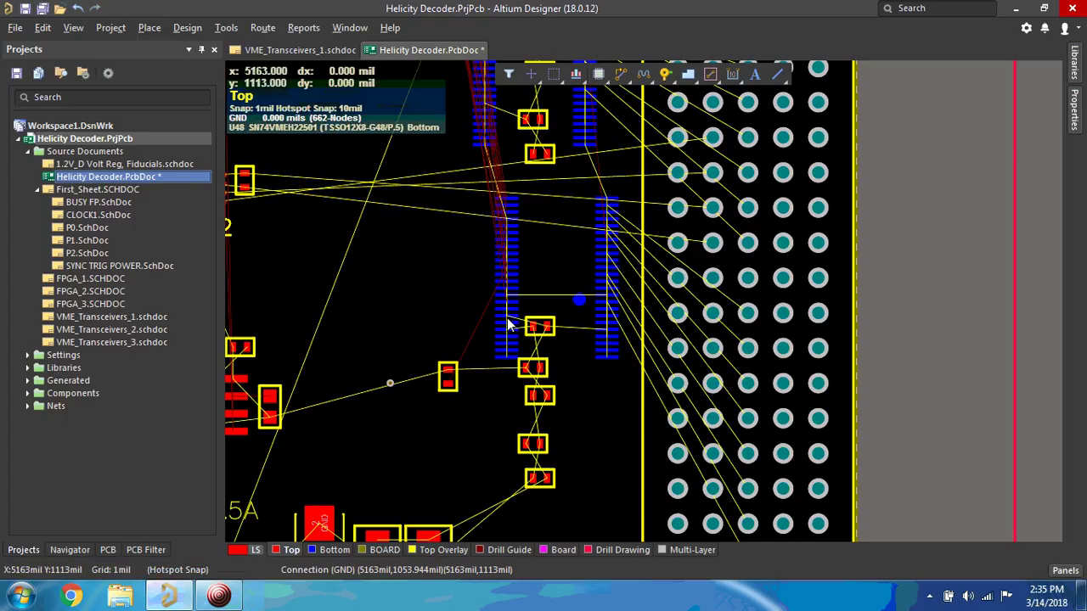
key("ctrl+z")
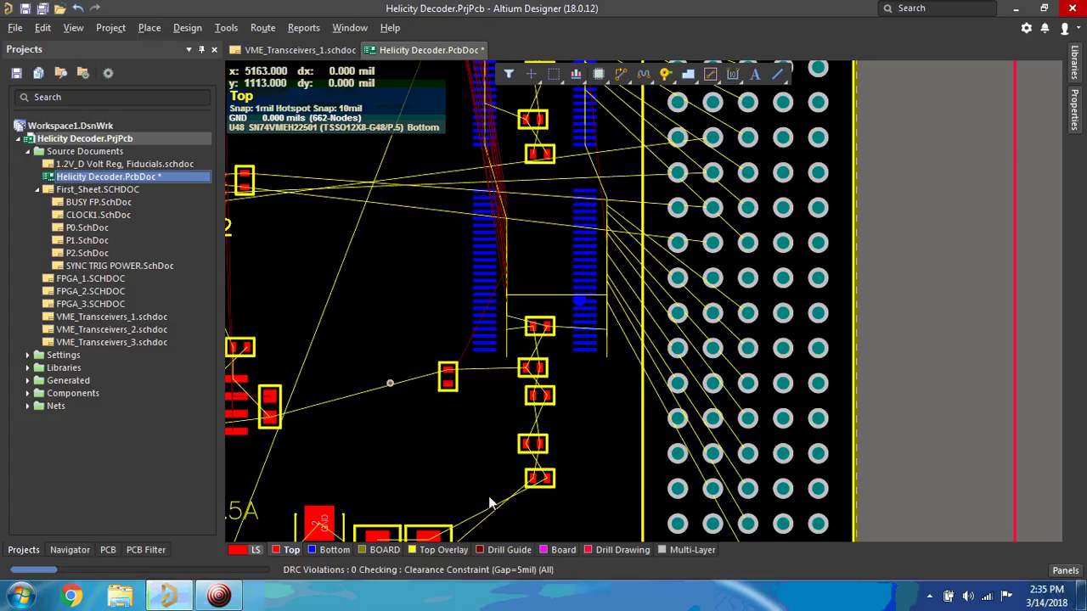
left_click_drag(499, 496, 564, 310)
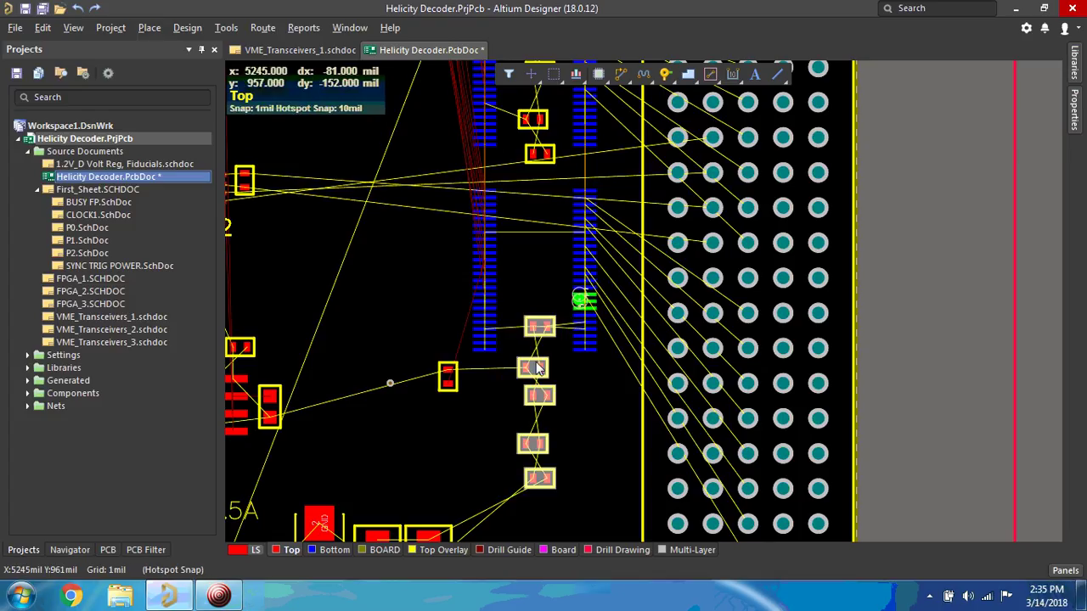
left_click_drag(535, 372, 534, 242)
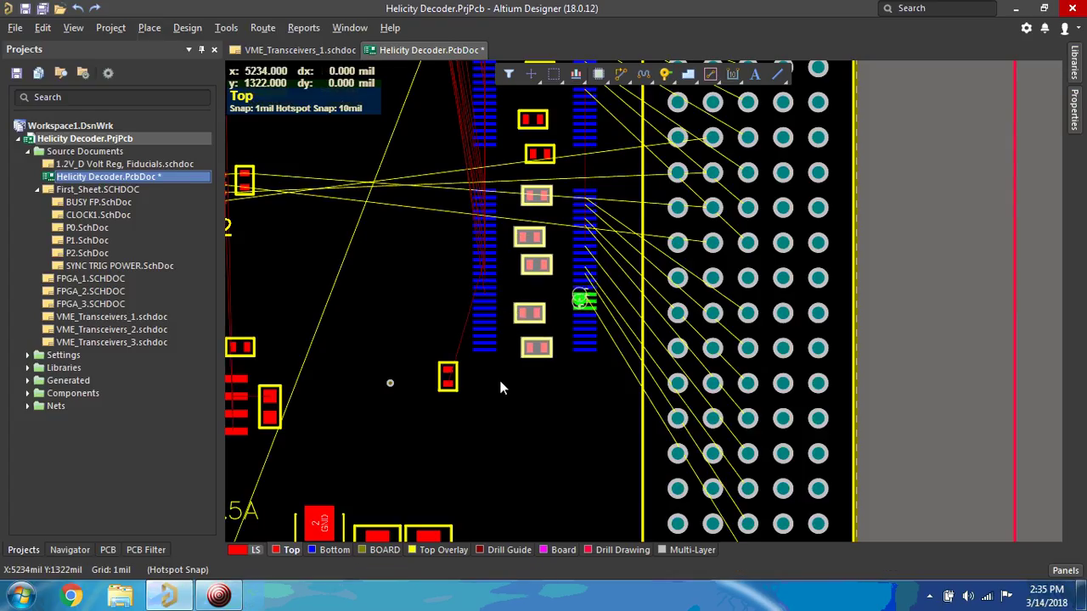
Align the horizontal centers of the capacitors below U68 to a reference capacitor
left_click_drag(499, 376, 565, 299)
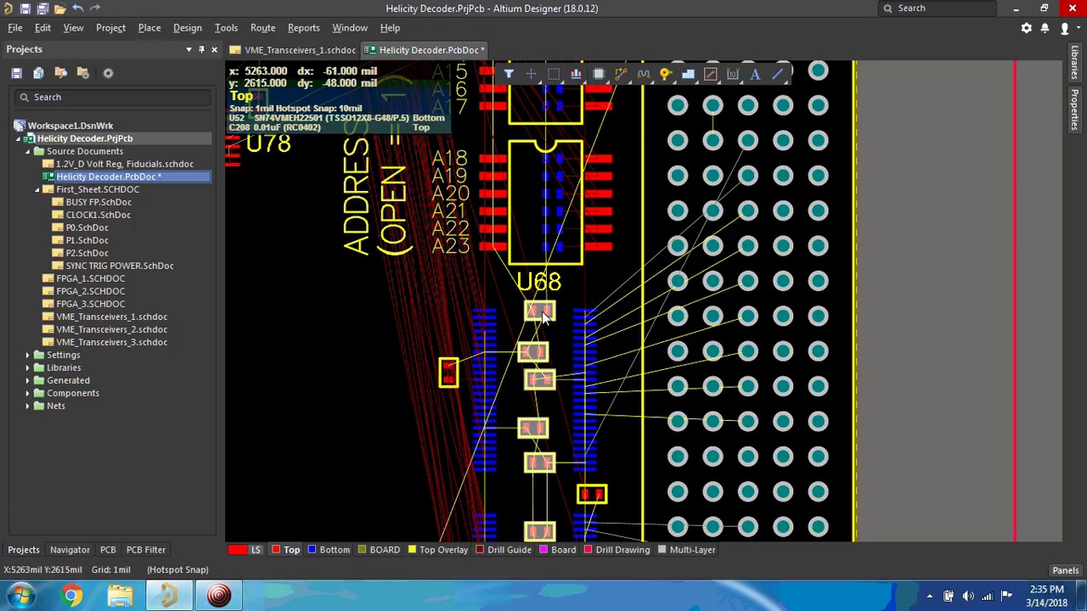
right_click(542, 312)
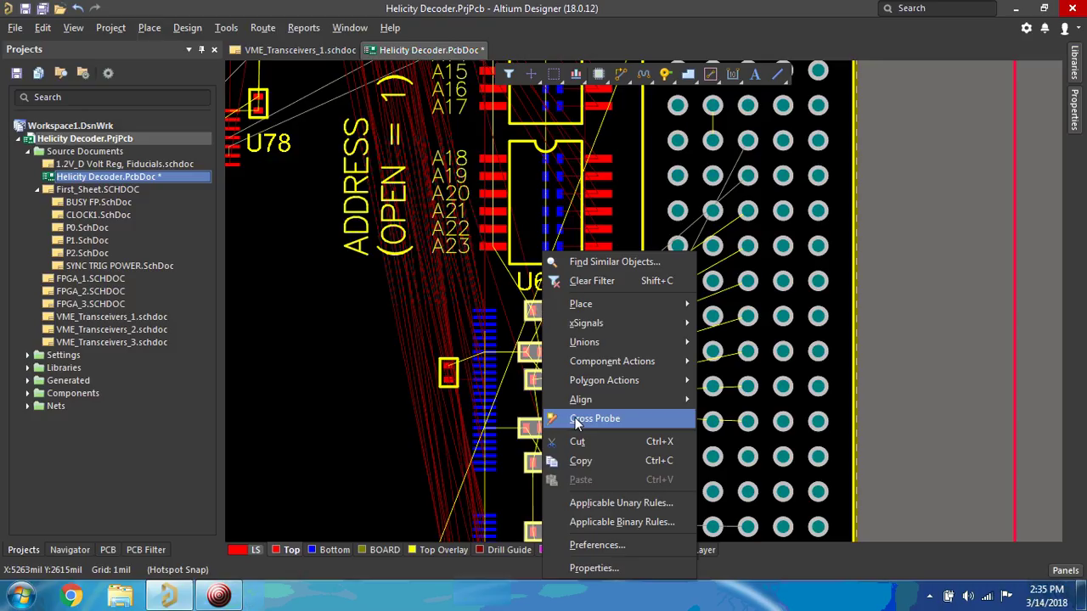
mouse_move(589, 398)
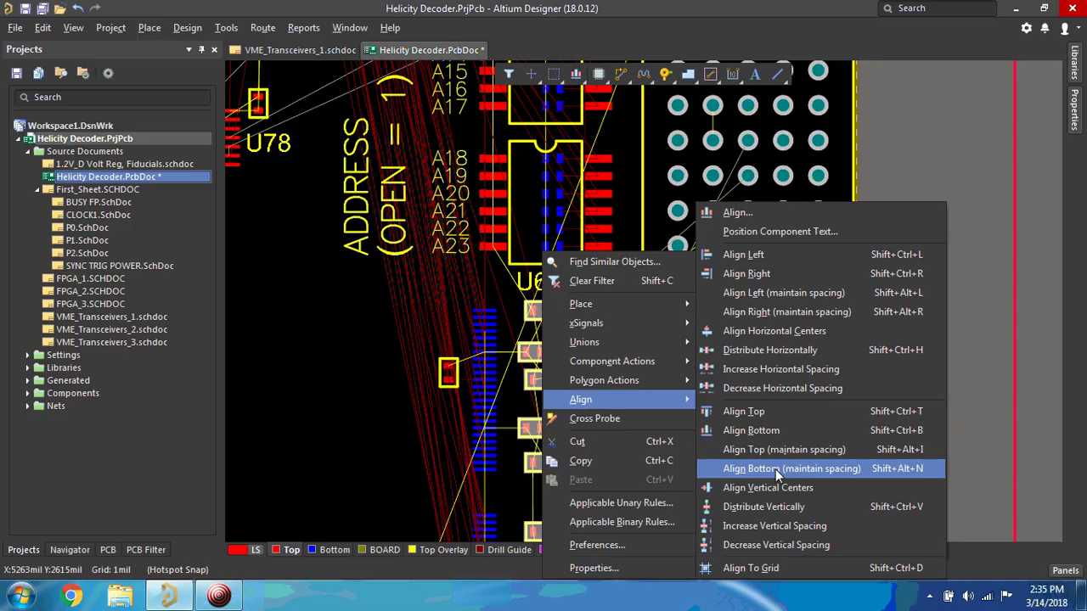
left_click(762, 332)
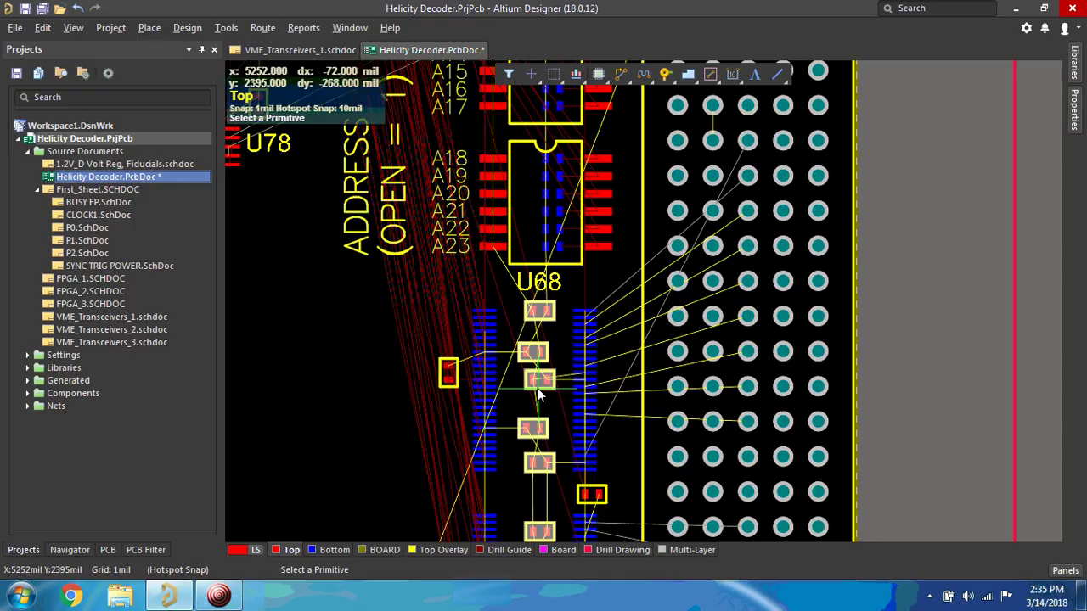
left_click(535, 433)
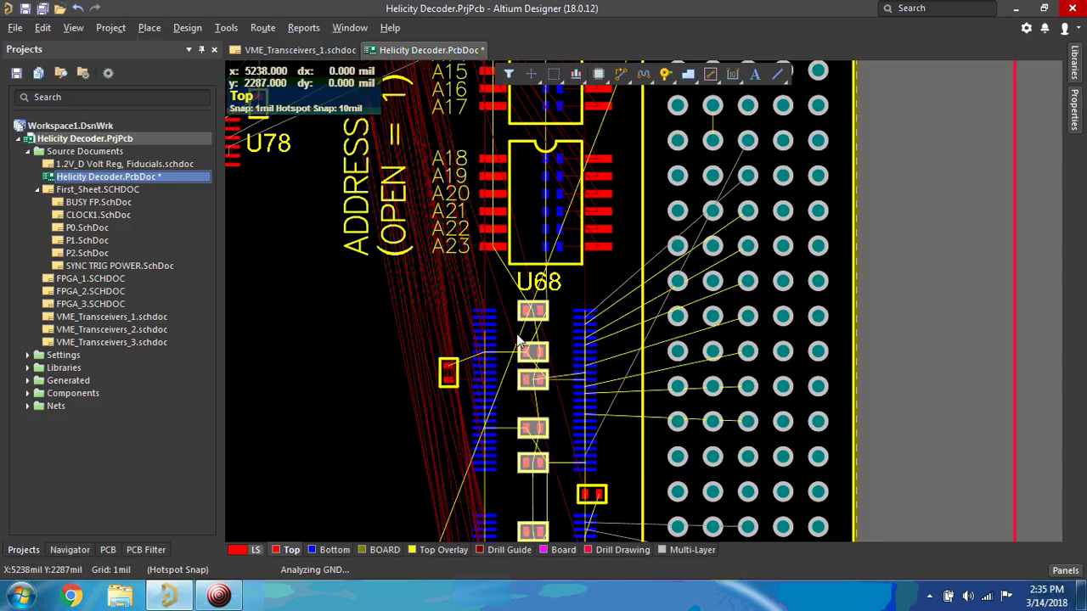
Distribute those capacitors vertically with equal spacing, then zoom out
right_click(535, 383)
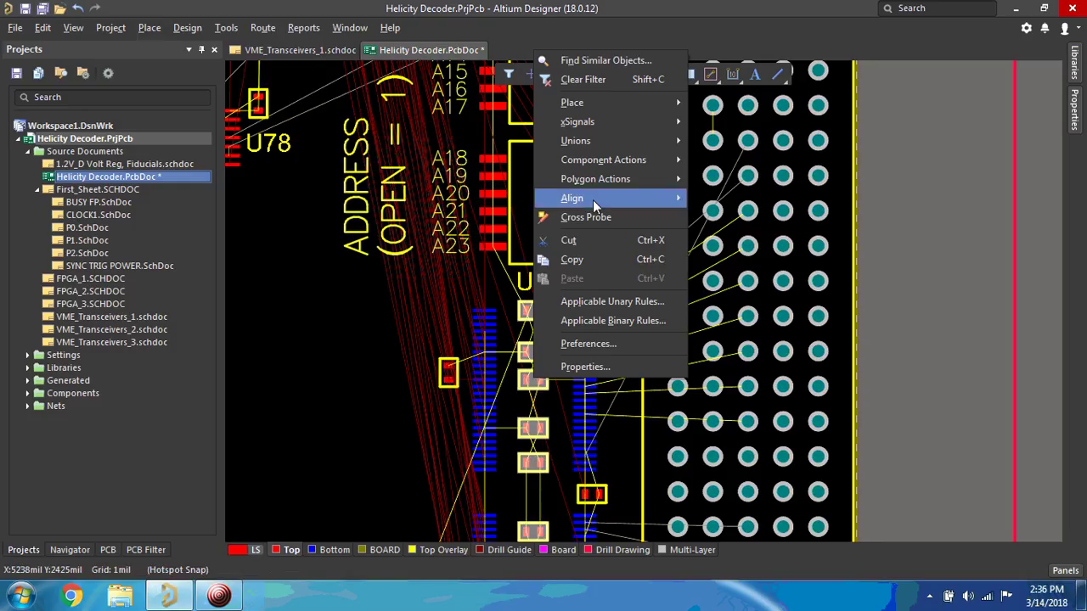
mouse_move(593, 200)
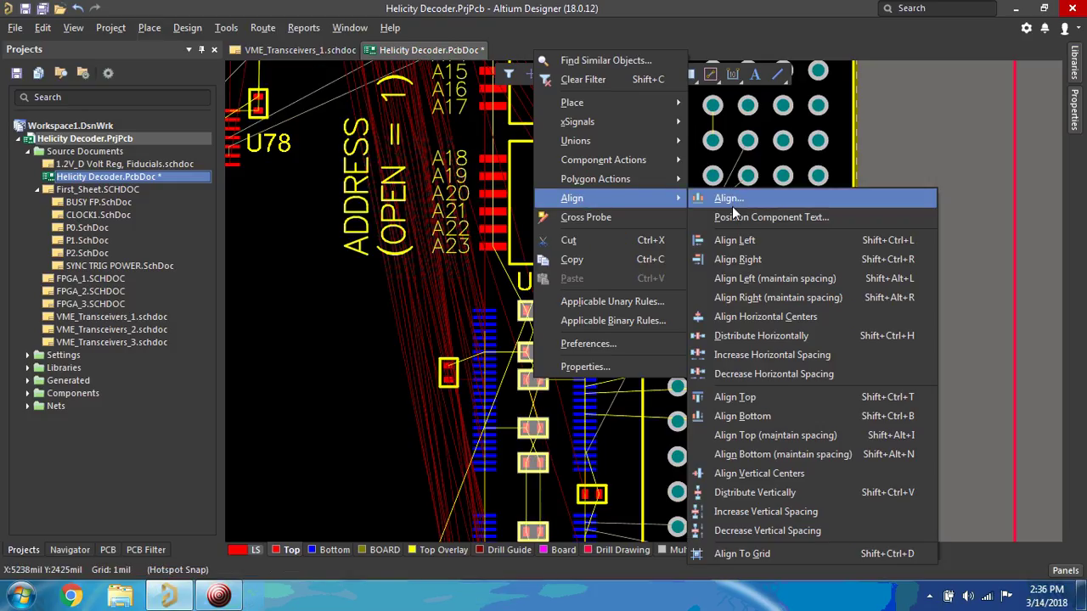
left_click(764, 494)
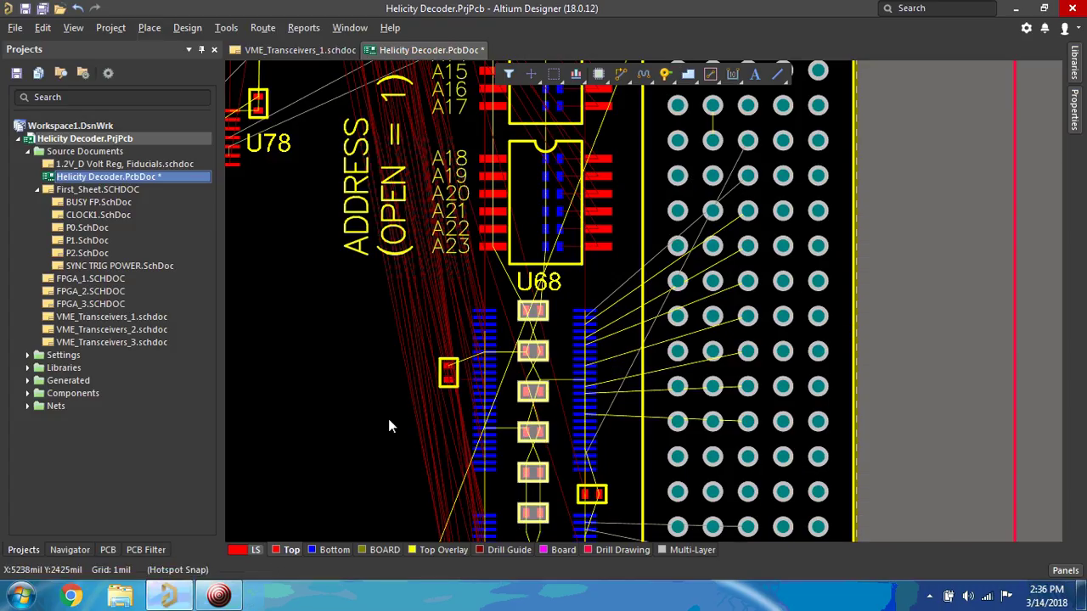
key("shift+h")
Zoom in on the U68 capacitor column and select 4.7uF capacitor C1146
scroll(388, 425, "down", 3, "ctrl")
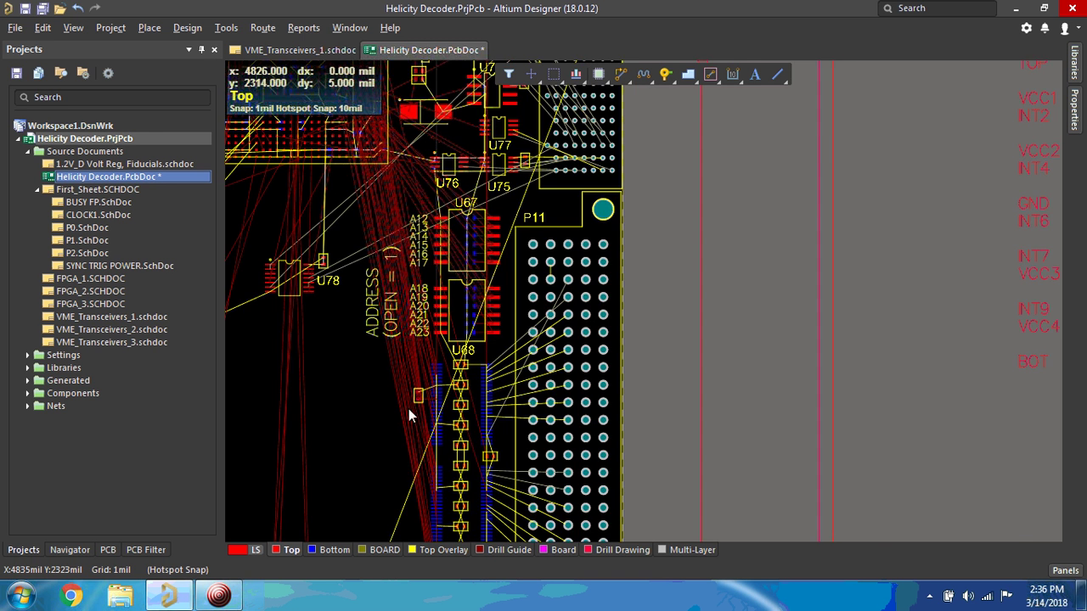
right_click_drag(371, 423, 425, 254)
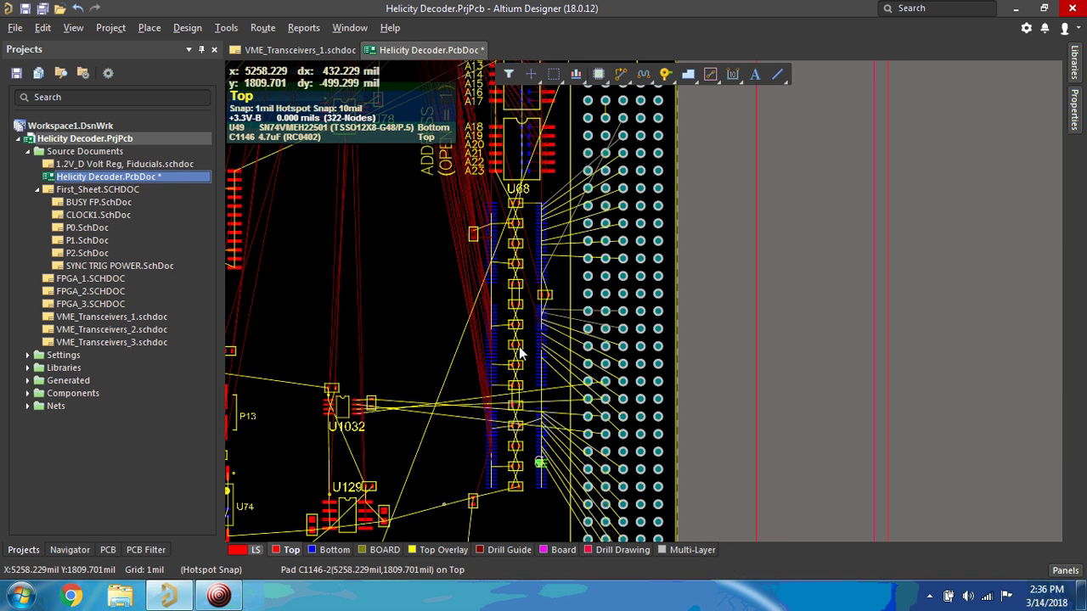
scroll(520, 352, "up", 4, "ctrl")
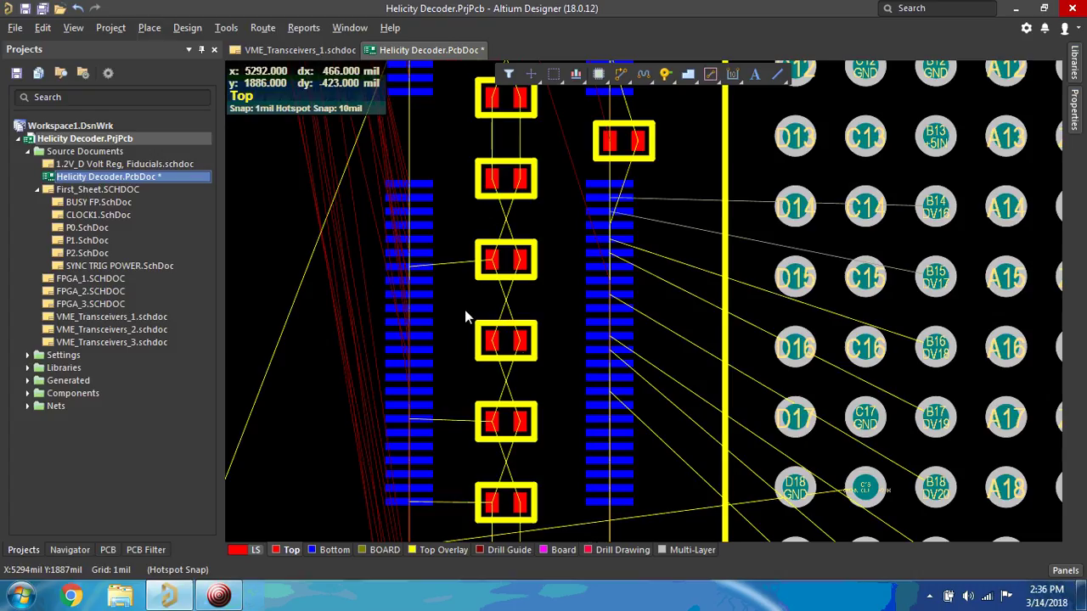
left_click(511, 348)
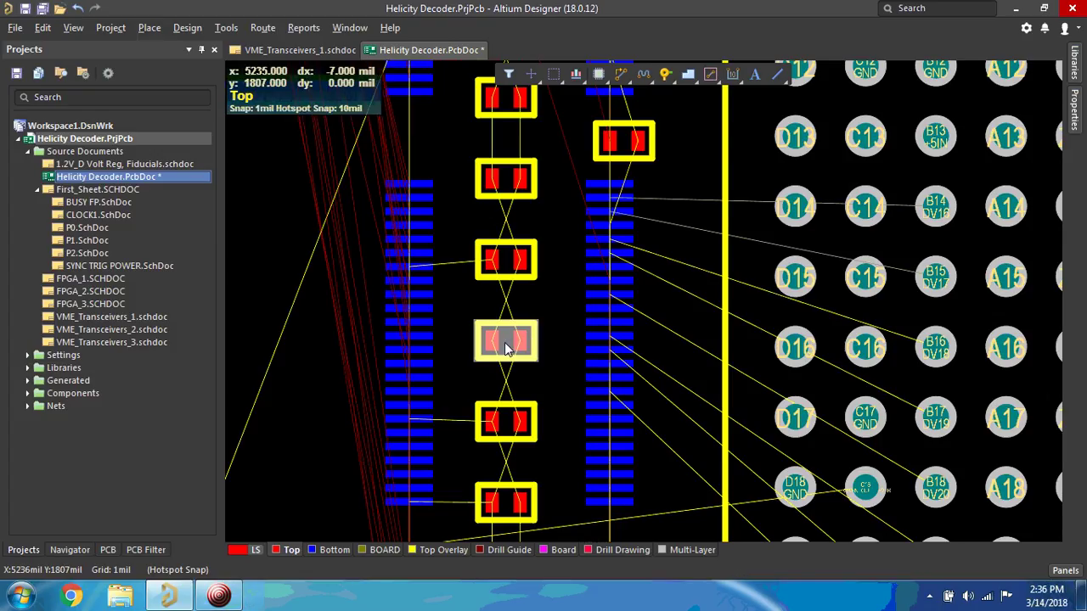
Rotate capacitor C1146 by 180 degrees with Rotate Selection about a clicked pivot
right_click(506, 348)
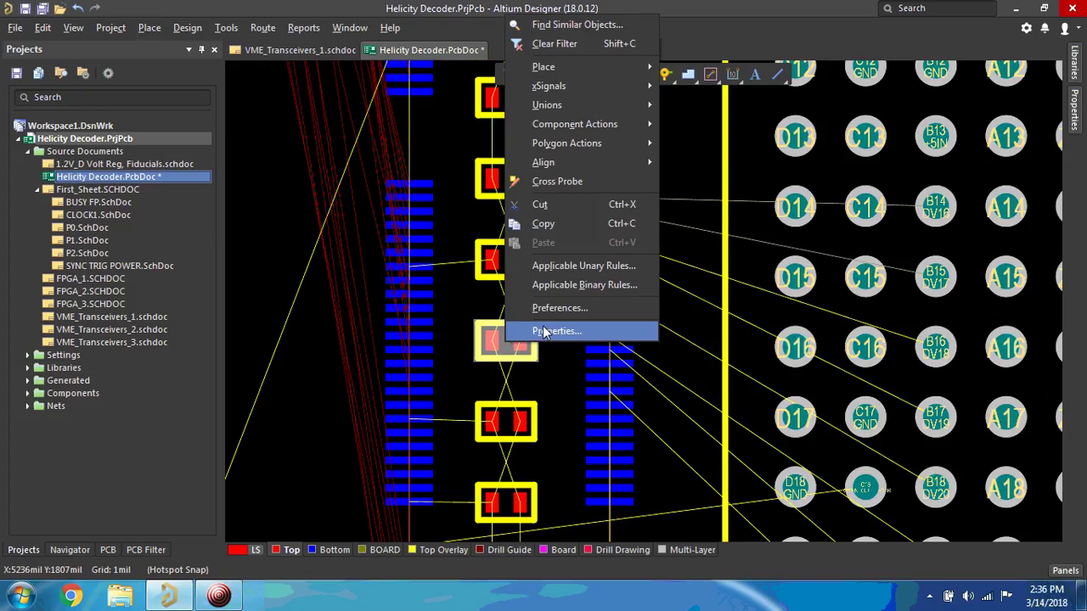
mouse_move(558, 105)
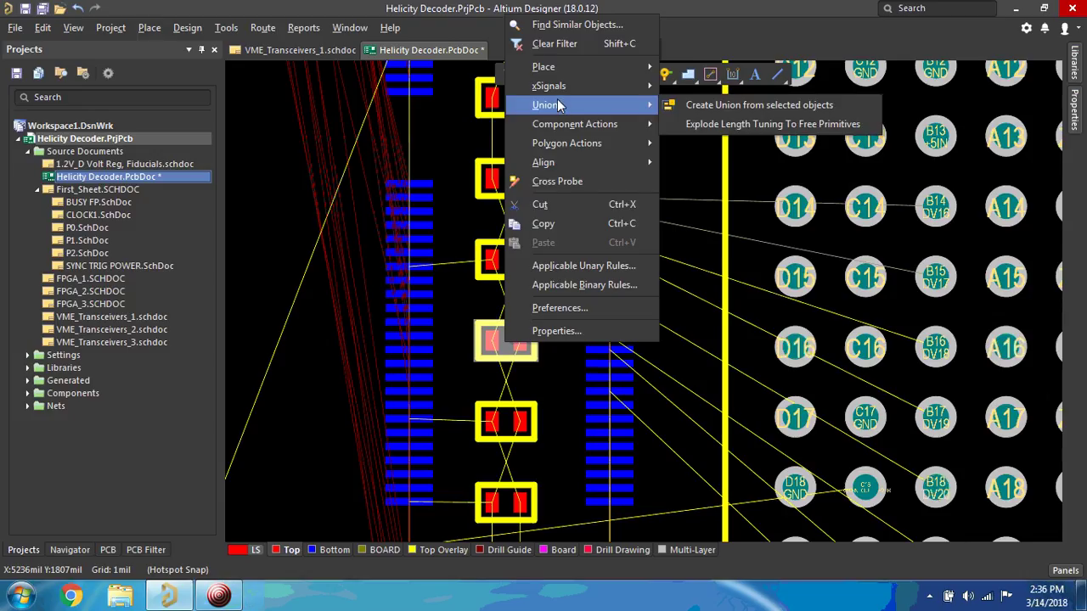
mouse_move(560, 124)
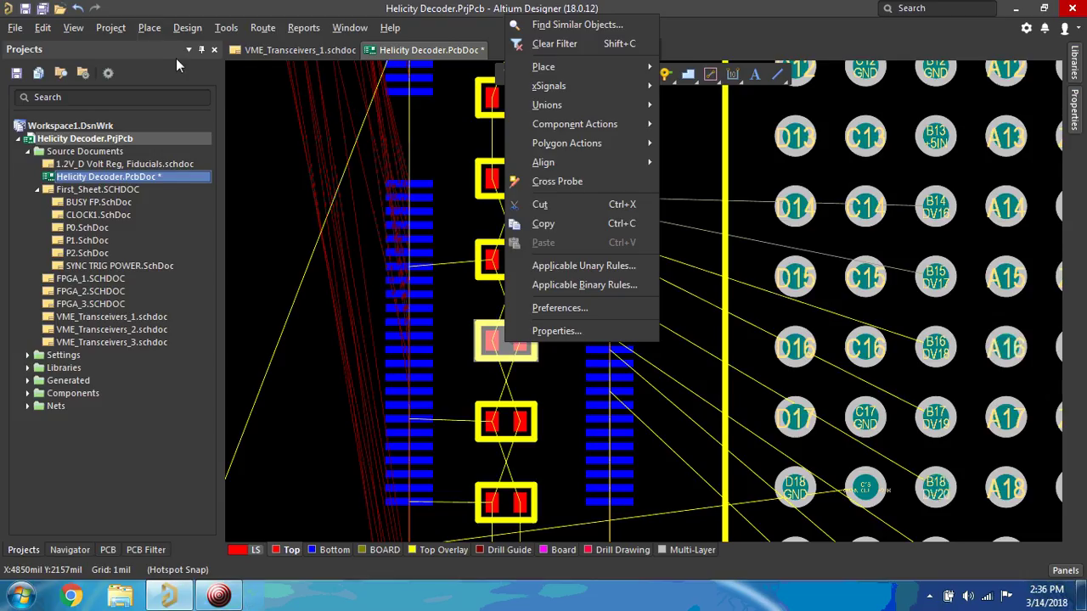
left_click(41, 31)
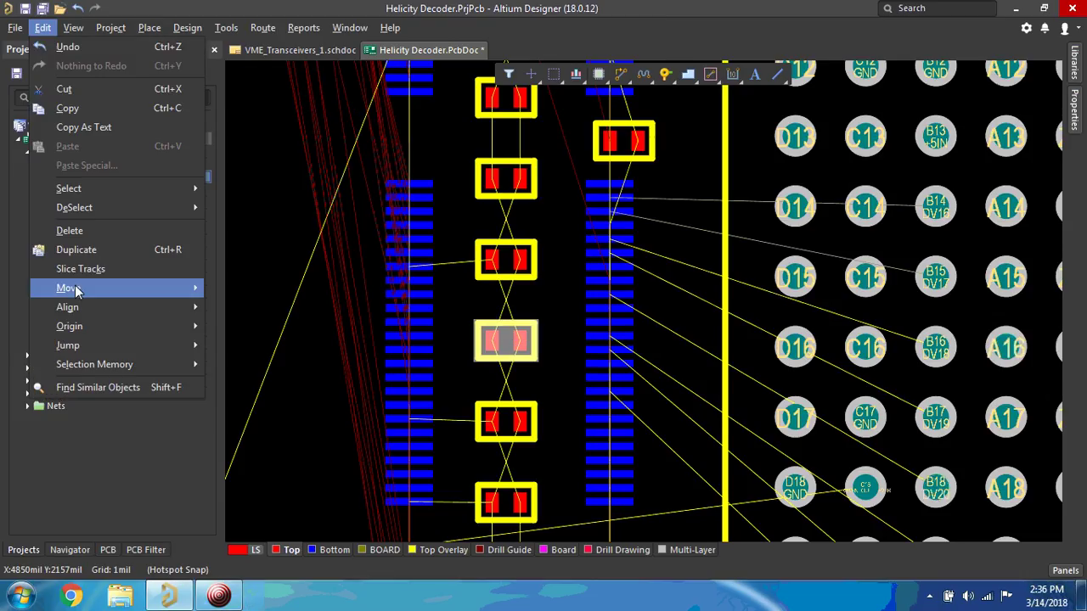
mouse_move(76, 291)
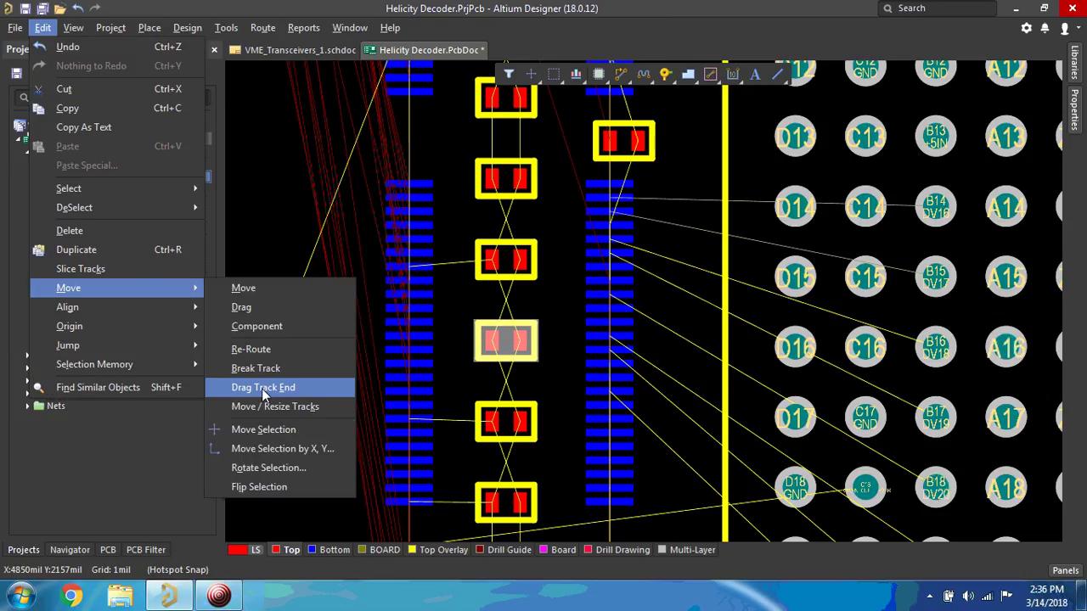
left_click(258, 468)
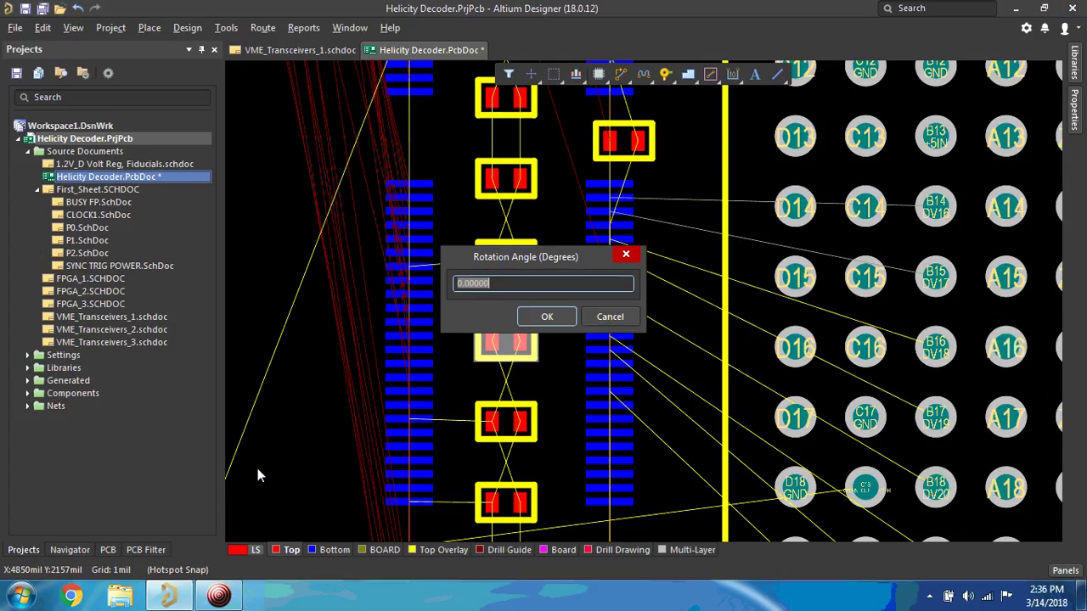
type("180")
key("Return")
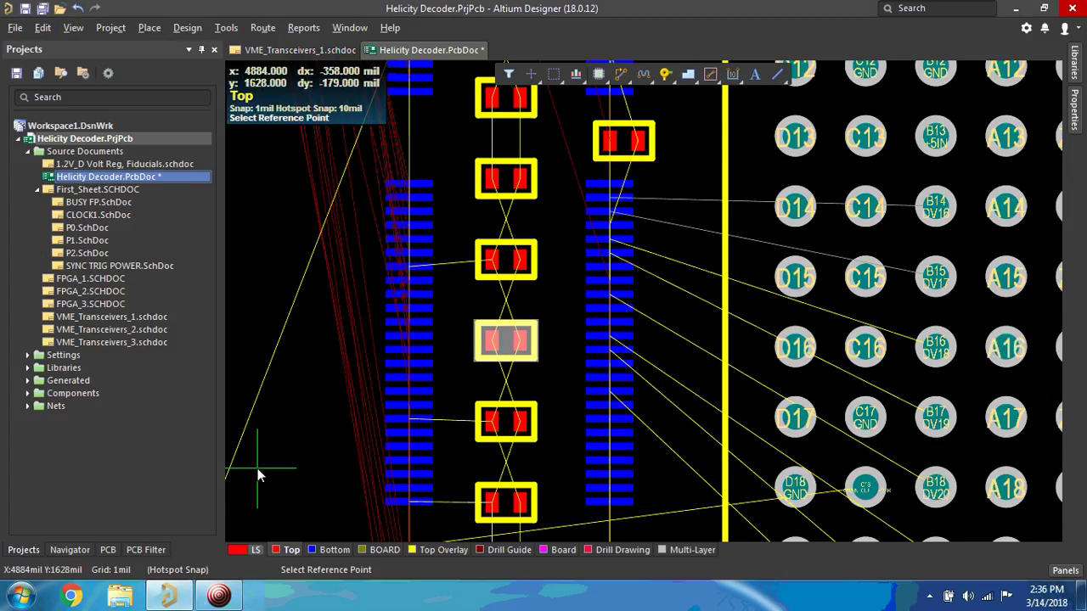
left_click(508, 338)
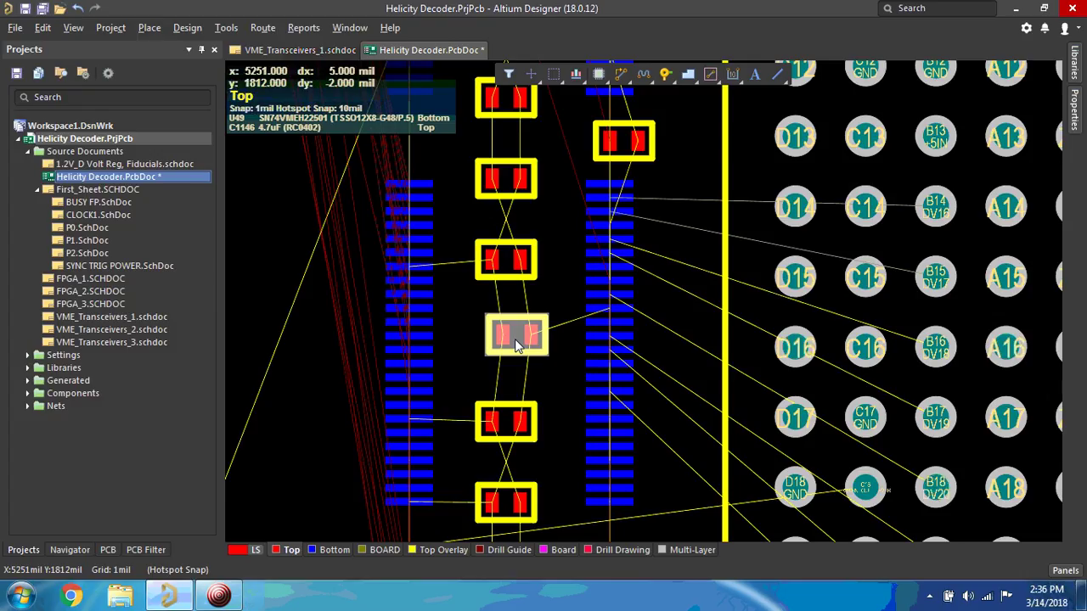
Shift C1146 left back into line with the column and pan up to U67 and P11
left_click_drag(515, 339, 491, 338)
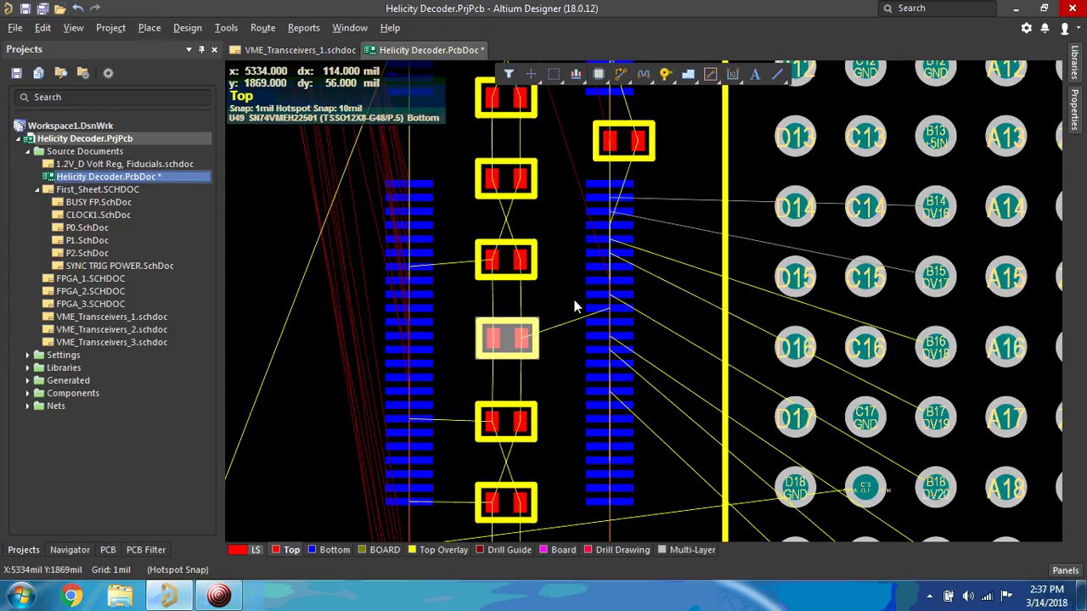
right_click_drag(574, 300, 545, 438)
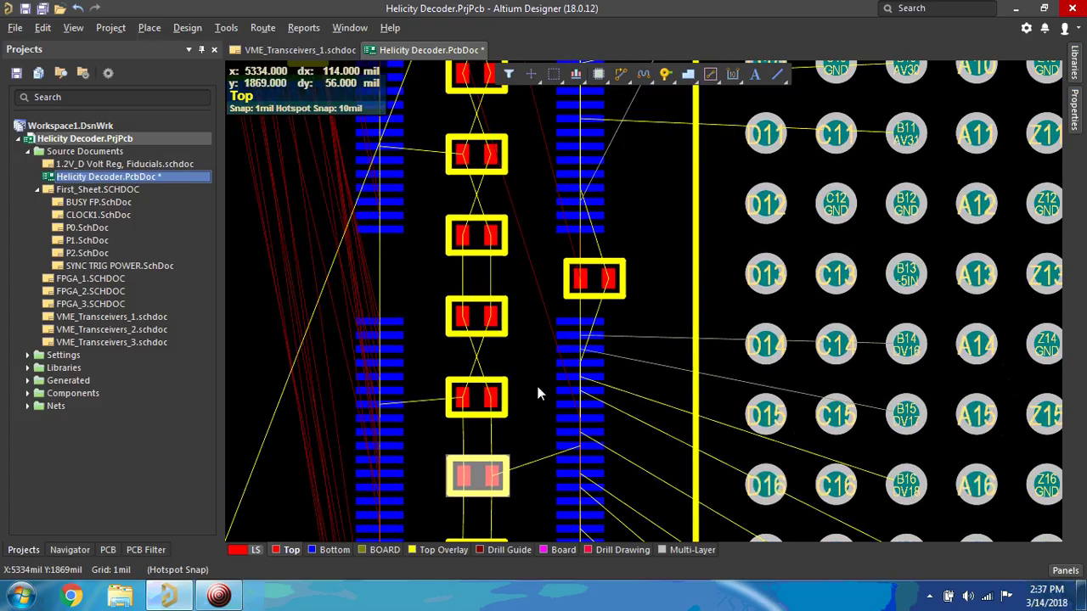
right_click_drag(525, 280, 527, 431)
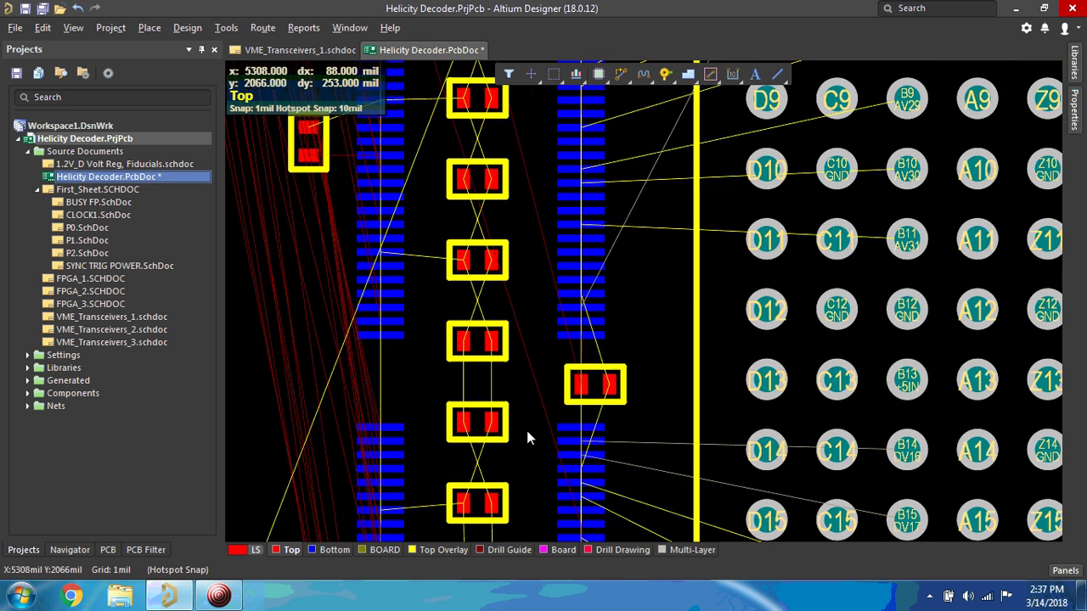
right_click_drag(518, 210, 513, 330)
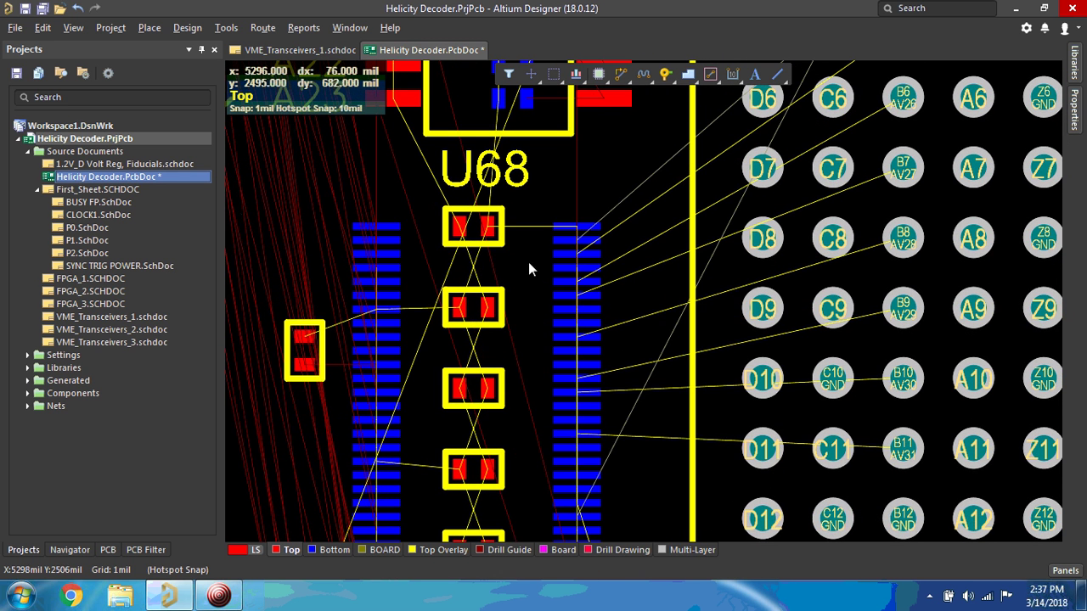
right_click_drag(530, 238, 530, 259)
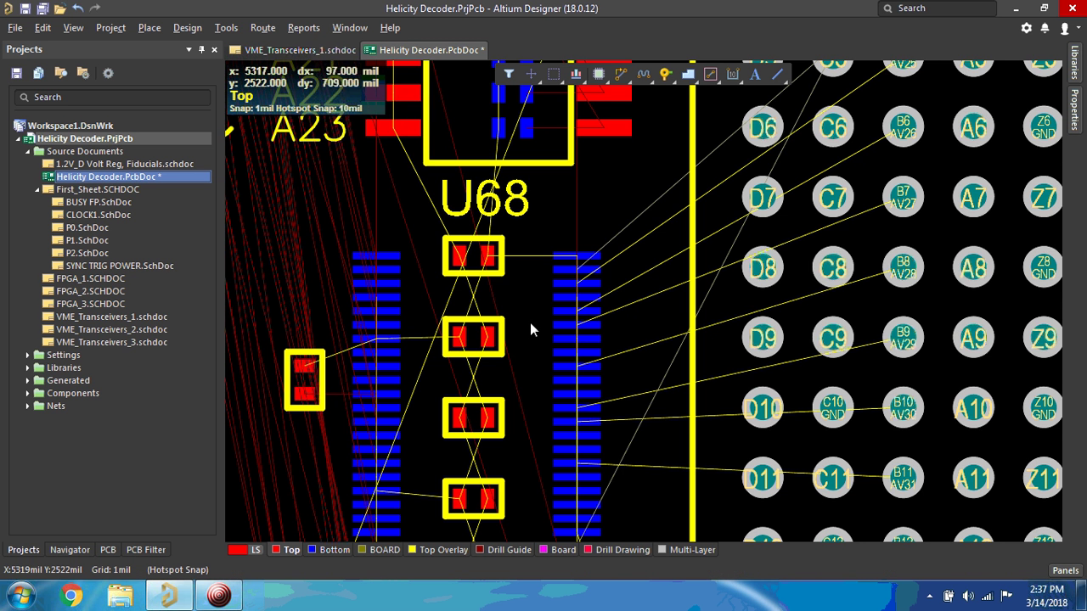
right_click_drag(560, 208, 521, 514)
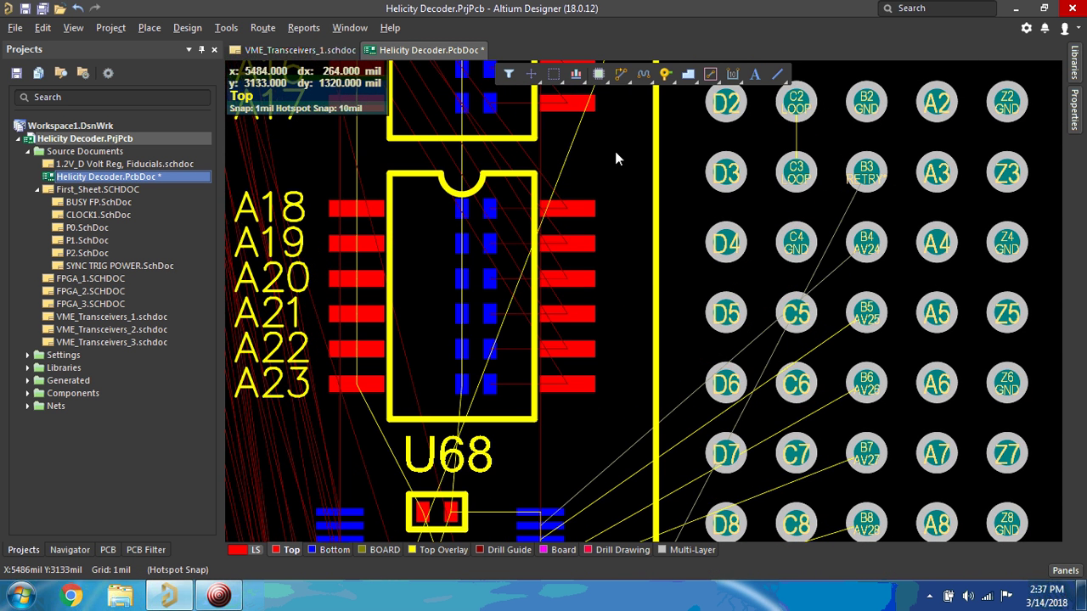
right_click_drag(618, 151, 625, 410)
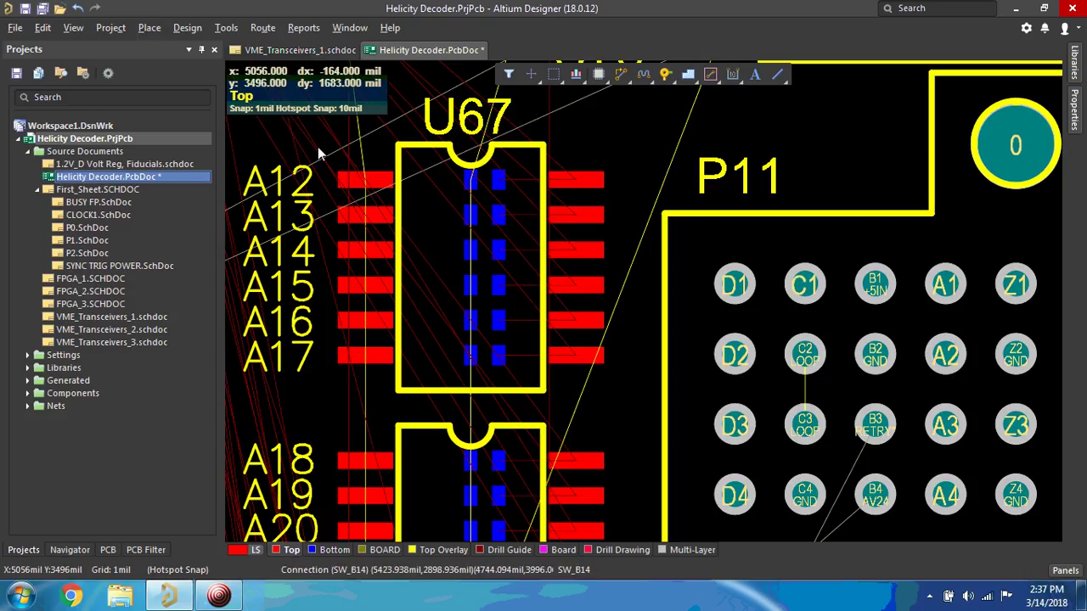
Save Helicity Decoder.PcbDoc with Ctrl+S
key("ctrl+s")
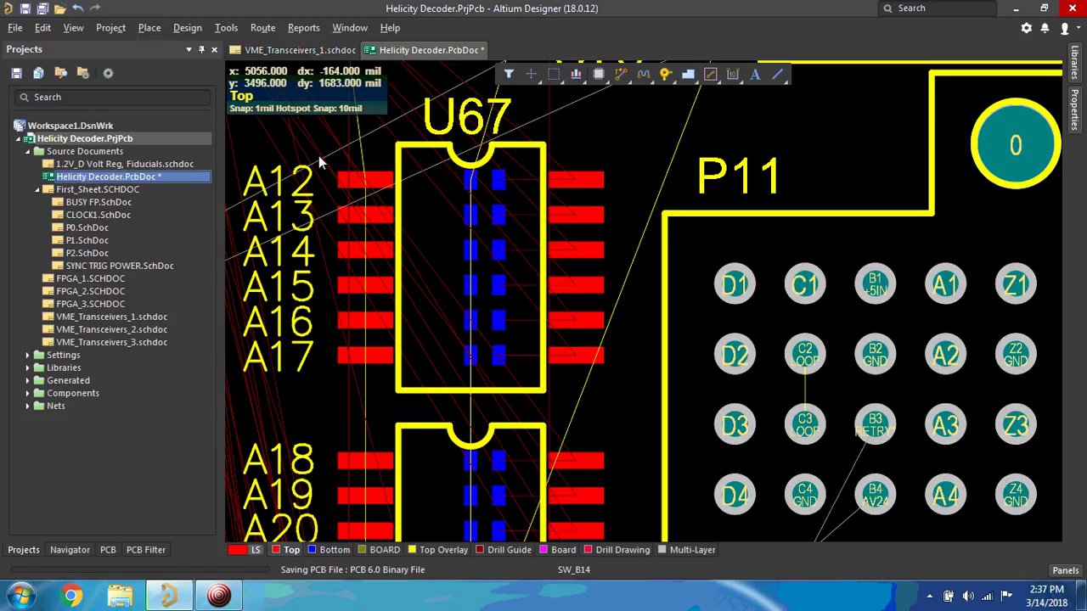